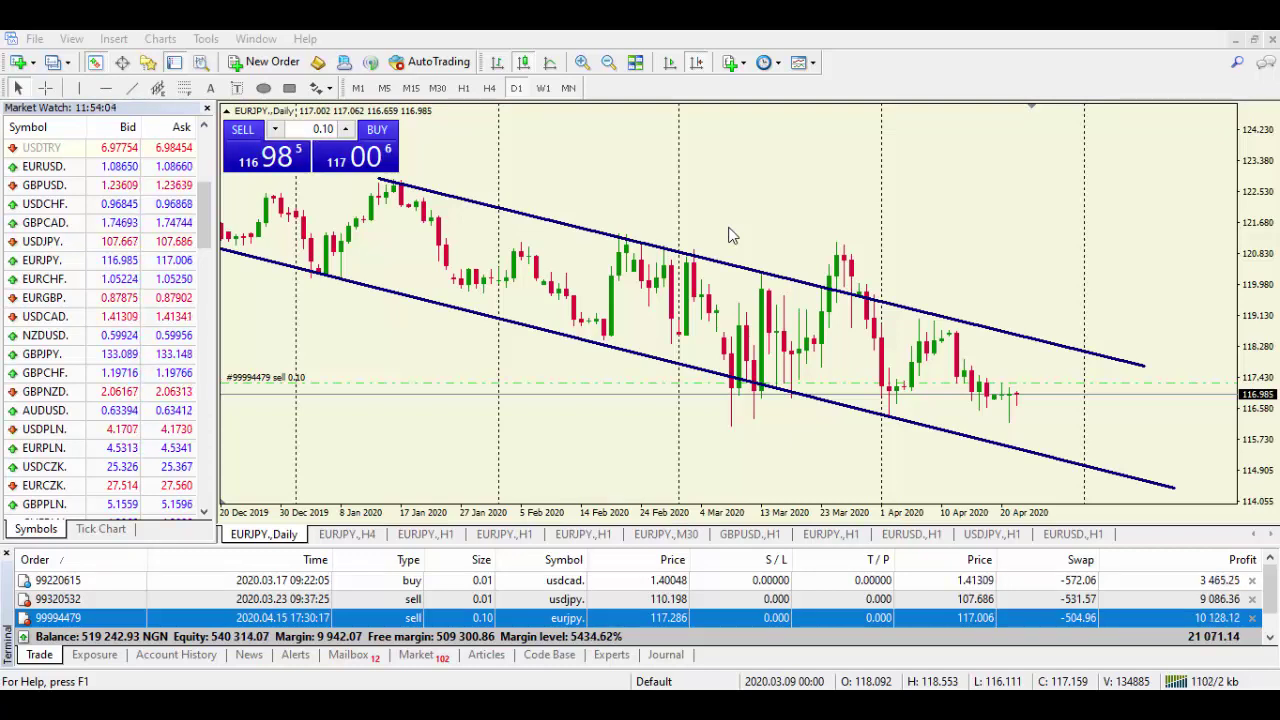
# Step: Examine the EURJPY Daily chart's descending channel from its December starting area through to the most recent candles
pyautogui.click(608, 62)
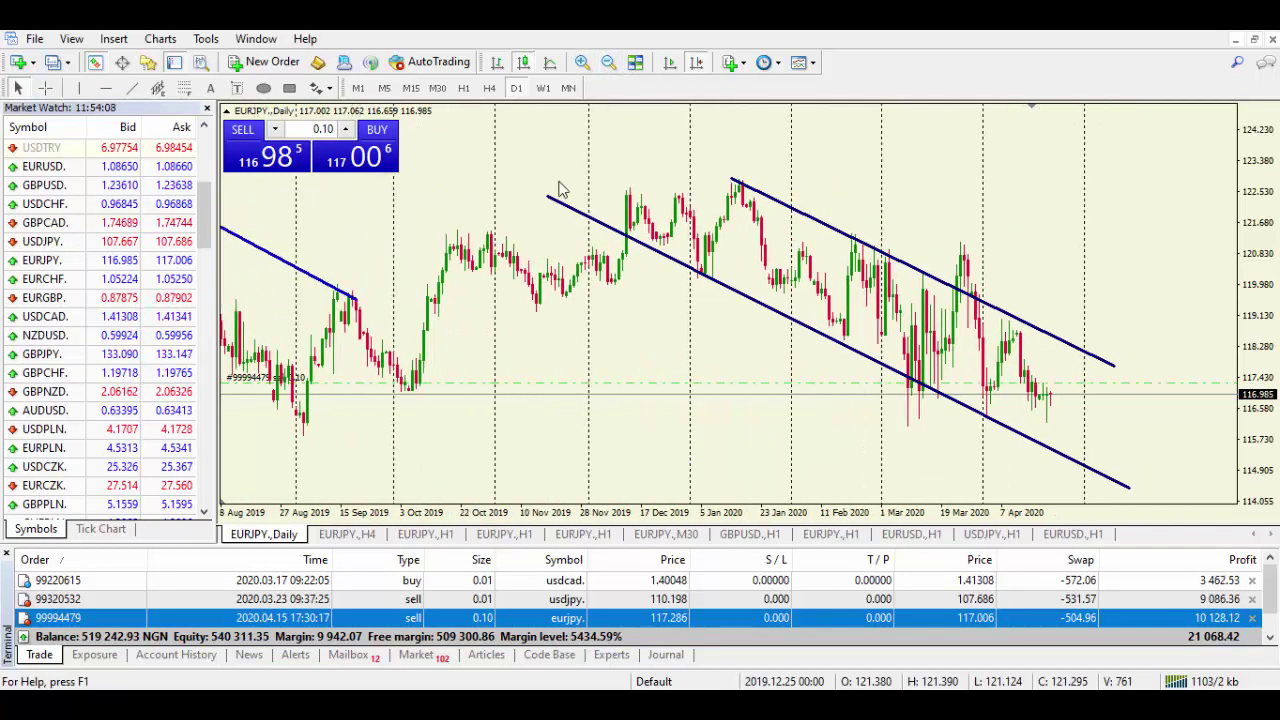
pyautogui.click(581, 62)
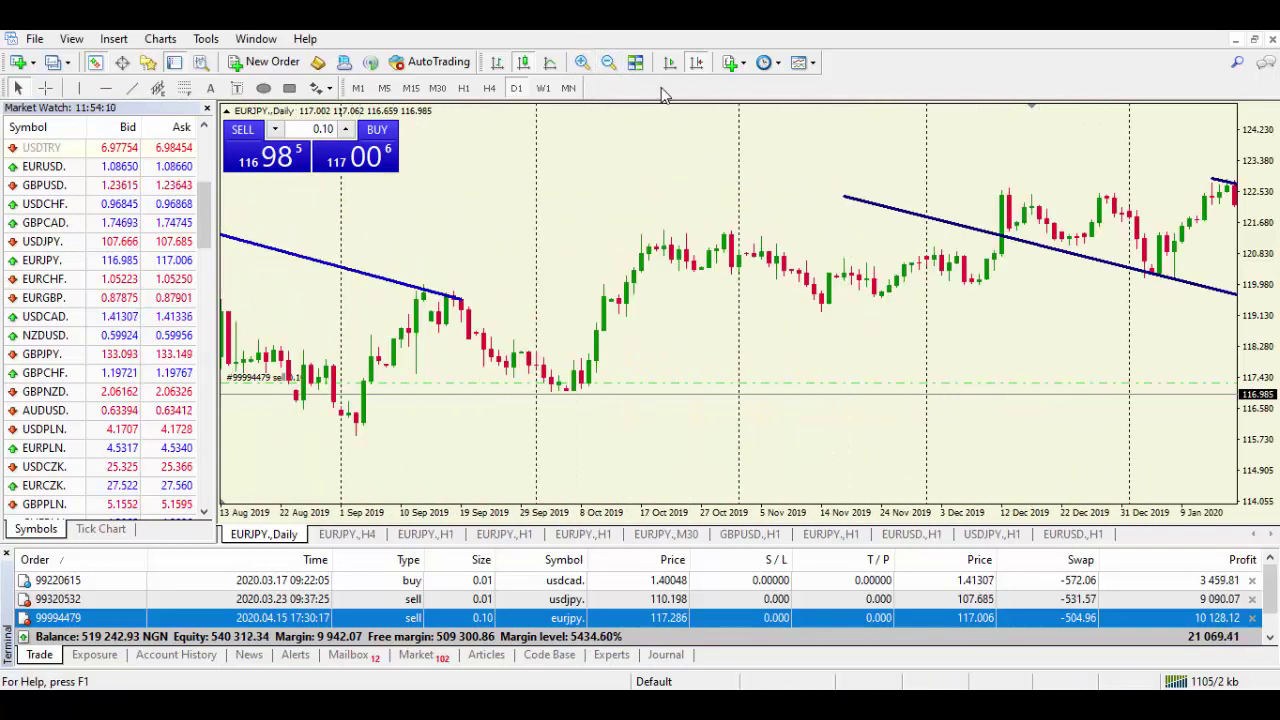
pyautogui.click(697, 63)
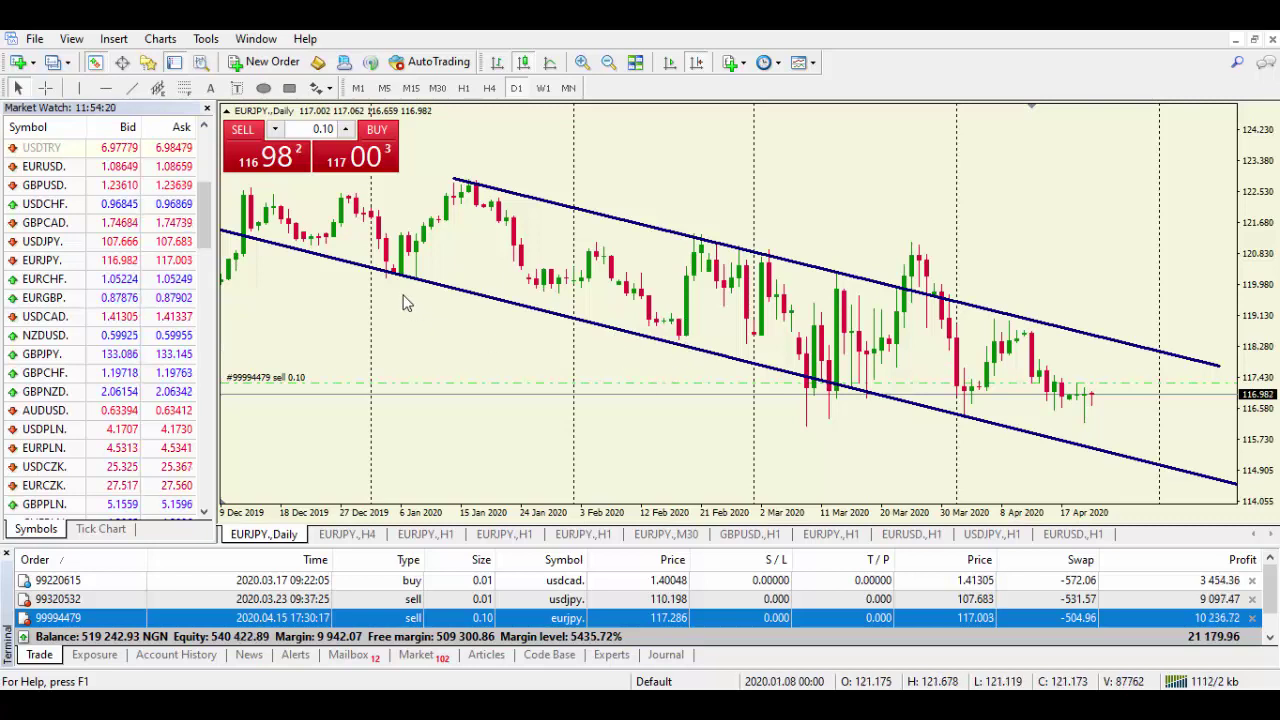
pyautogui.moveTo(696, 378); pyautogui.dragTo(617, 390)
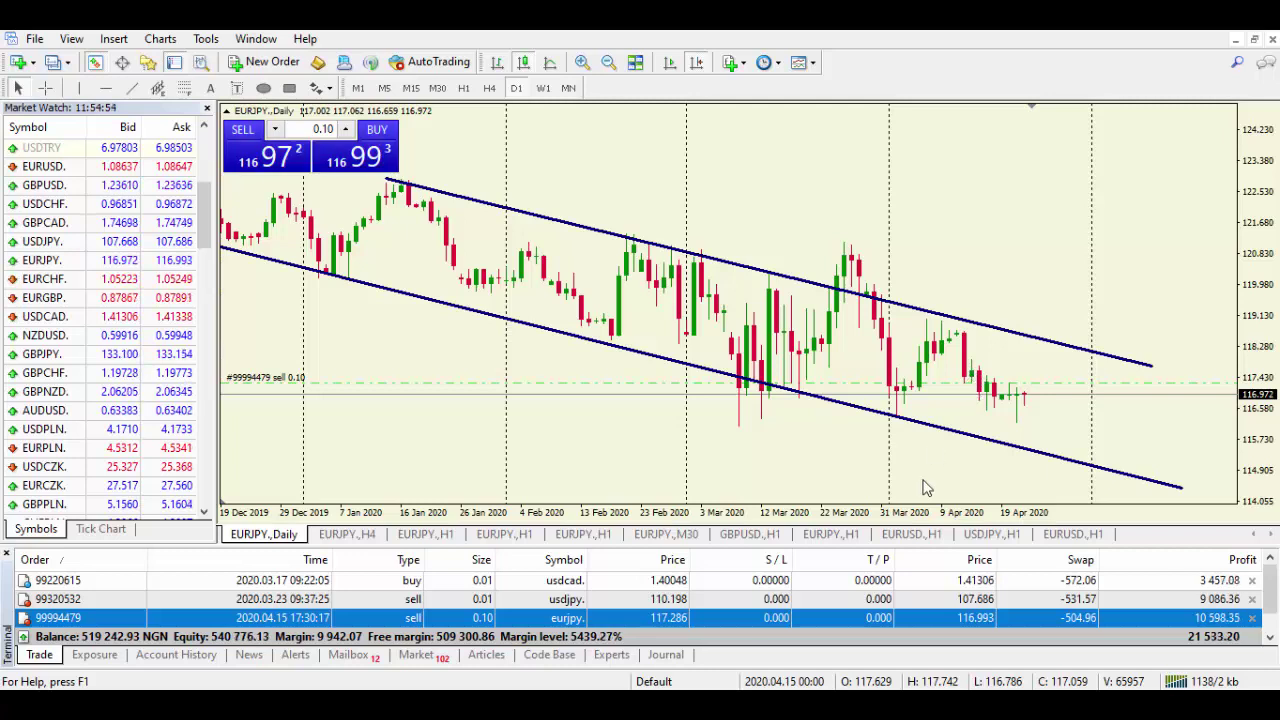
# Step: Examine the EURJPY H4 chart's descending channel and inspect the latest candles against its upper line with the crosshair
pyautogui.click(348, 534)
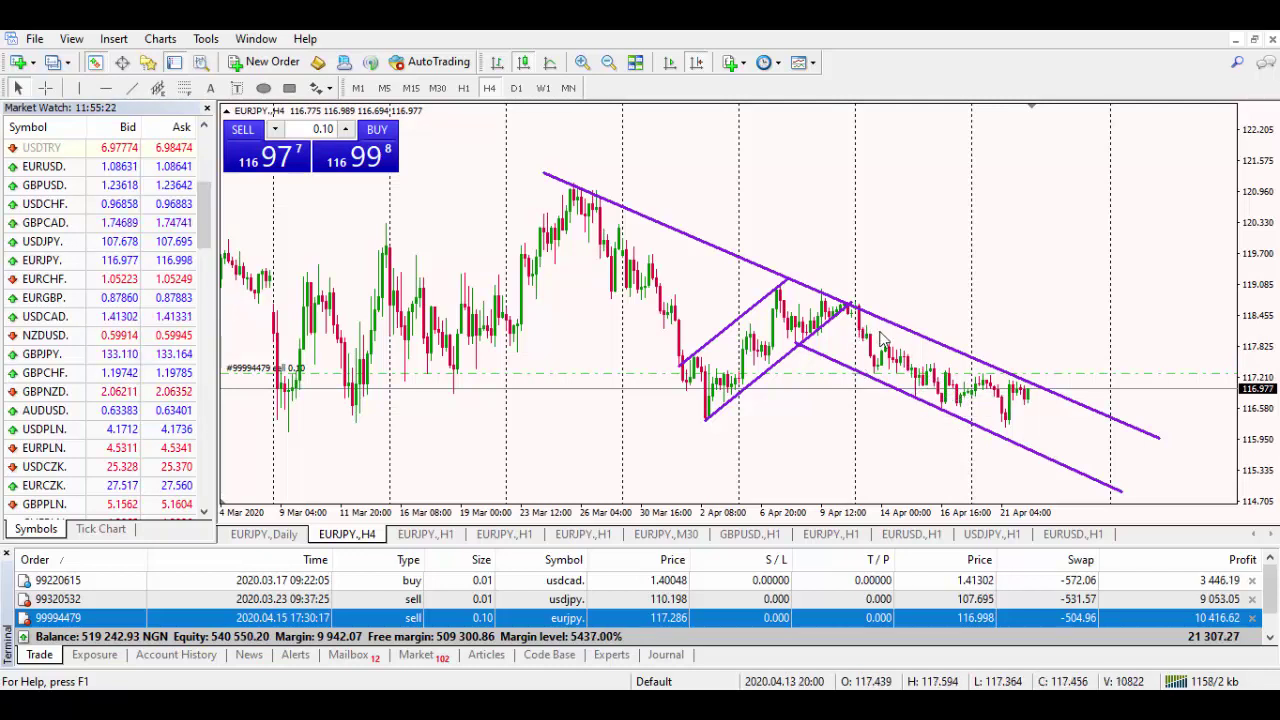
pyautogui.moveTo(995, 398)
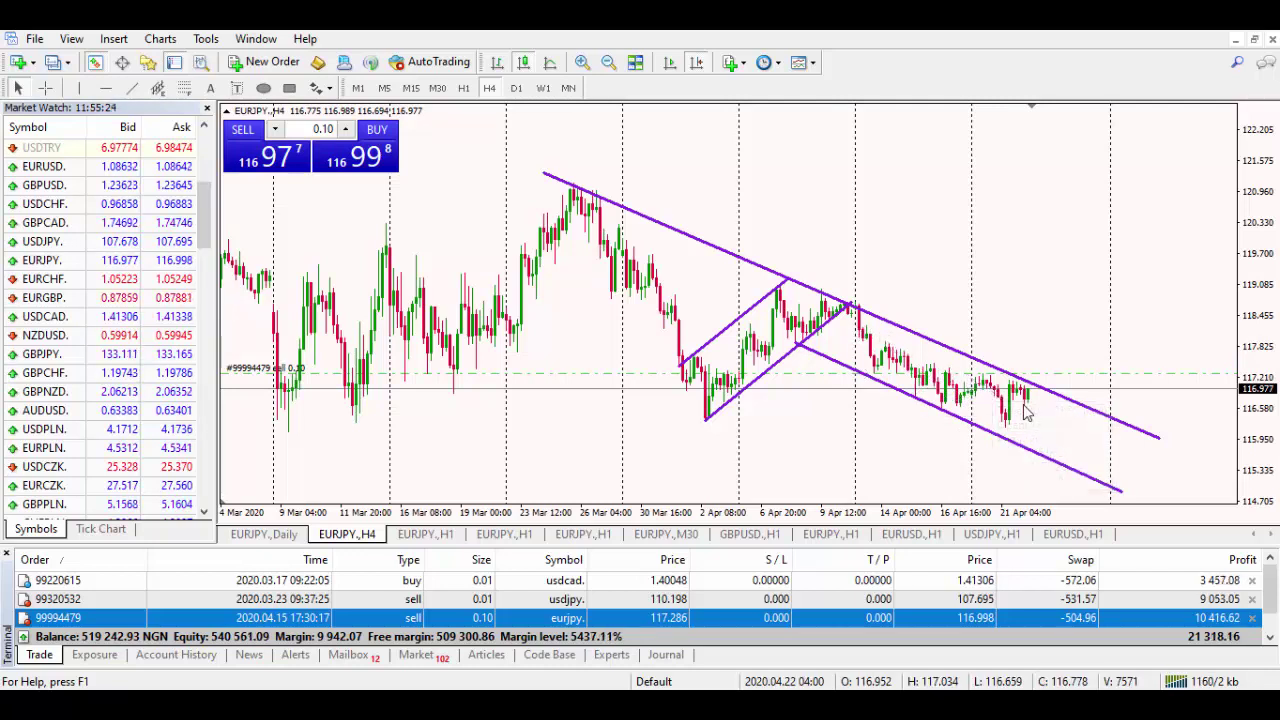
pyautogui.click(581, 63)
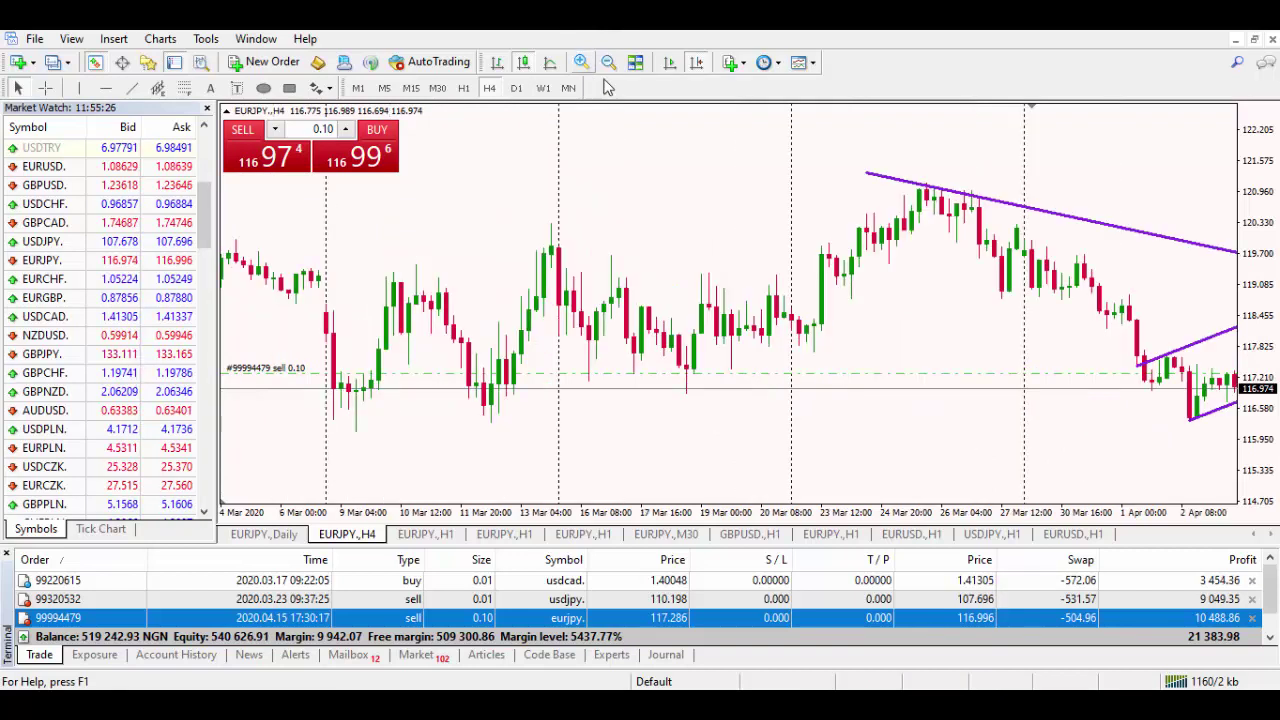
pyautogui.click(696, 63)
pyautogui.click(696, 63)
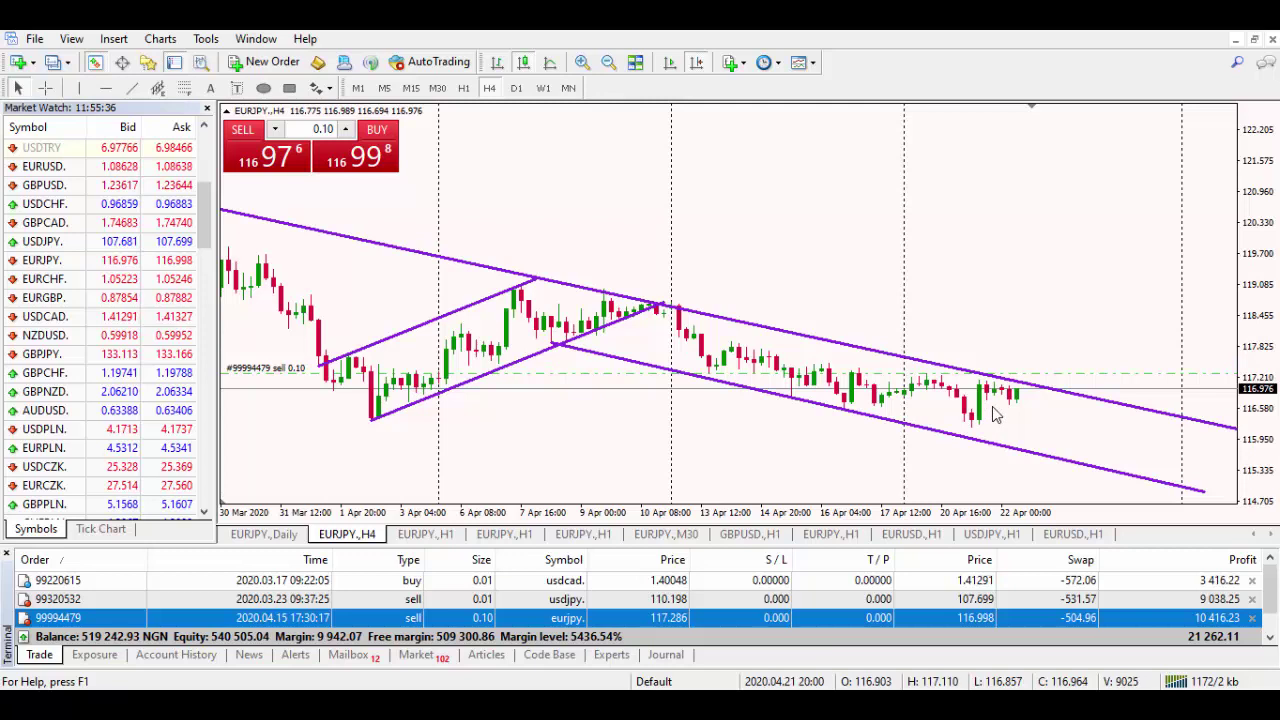
pyautogui.moveTo(1017, 393)
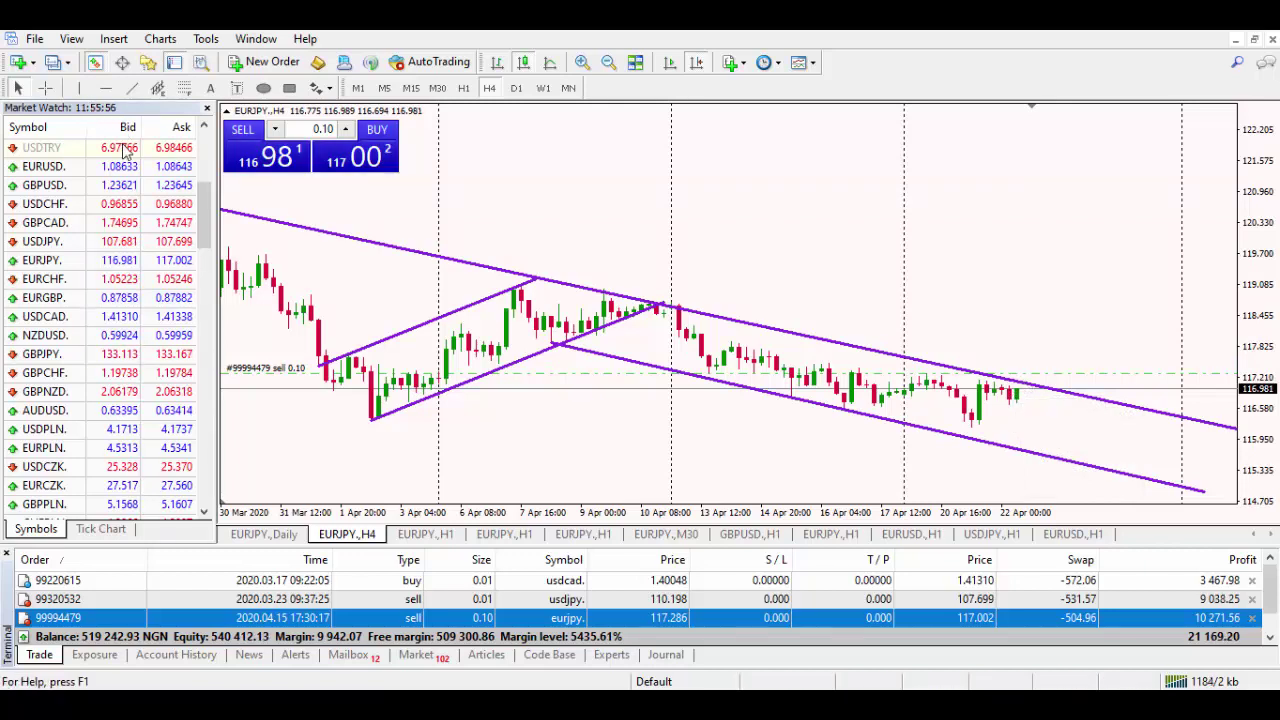
pyautogui.click(45, 88)
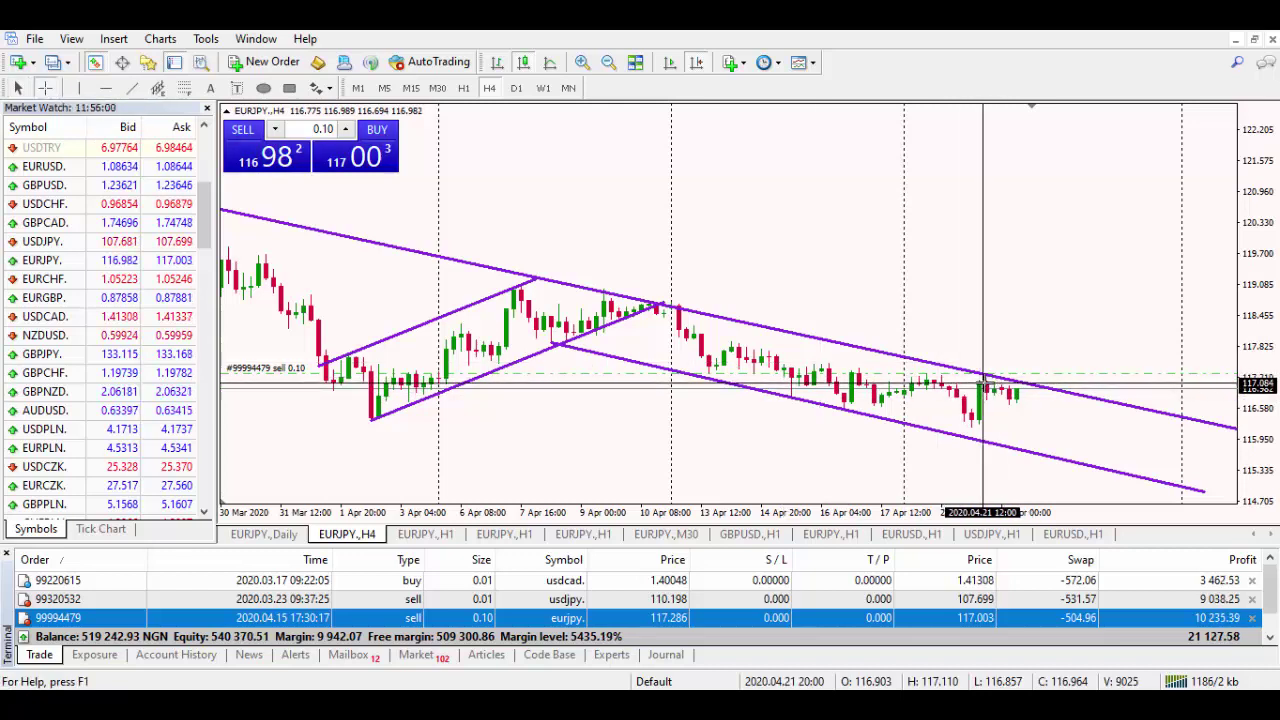
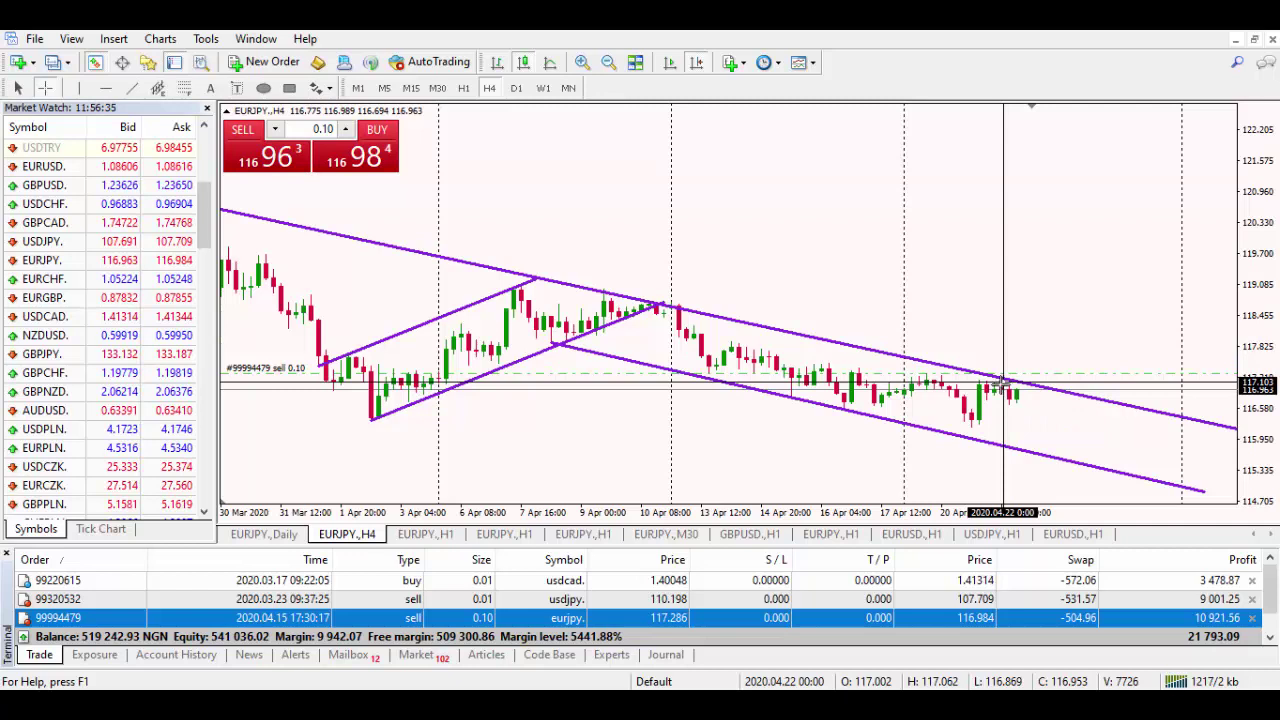
pyautogui.moveTo(571, 443); pyautogui.dragTo(565, 458)
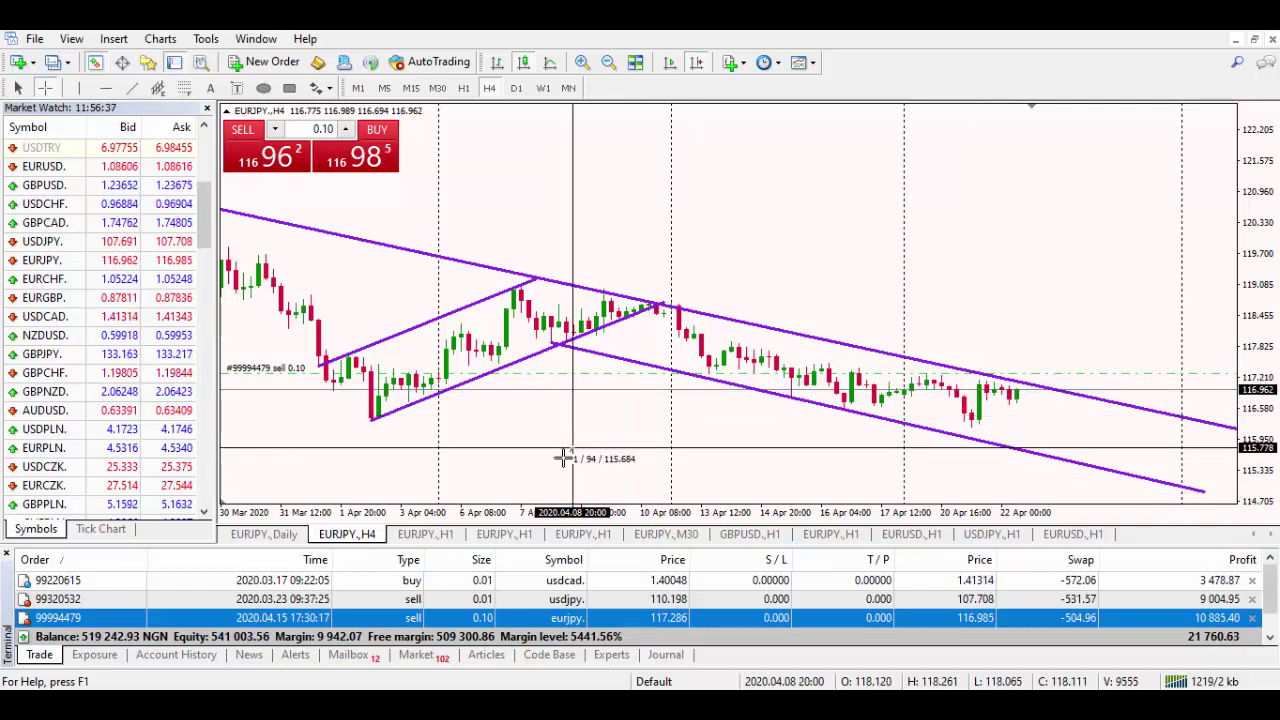
# Step: On the first EURJPY H1 chart, draw a descending trendline from the 14 April high along the lower highs to beyond the latest candle
pyautogui.click(433, 536)
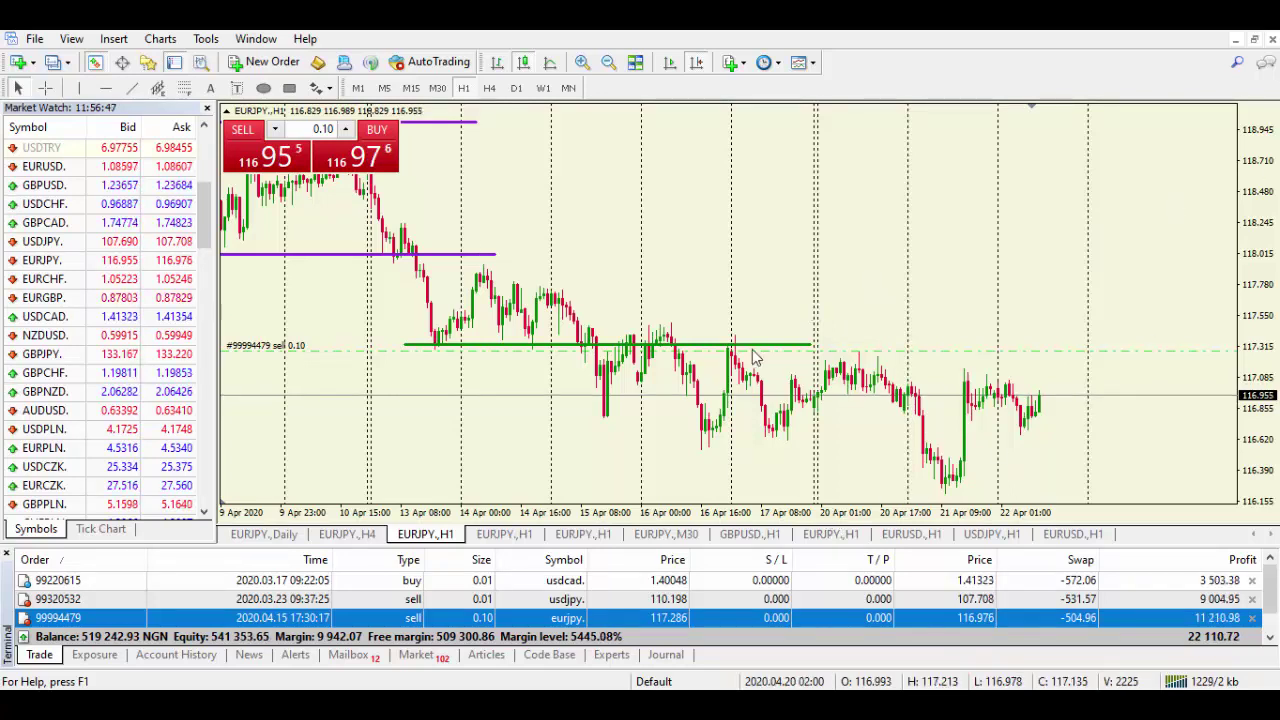
pyautogui.click(131, 88)
pyautogui.moveTo(472, 266)
pyautogui.mouseDown()
pyautogui.moveTo(1035, 390)
pyautogui.moveTo(1080, 415)
pyautogui.moveTo(1108, 408)
pyautogui.mouseUp()
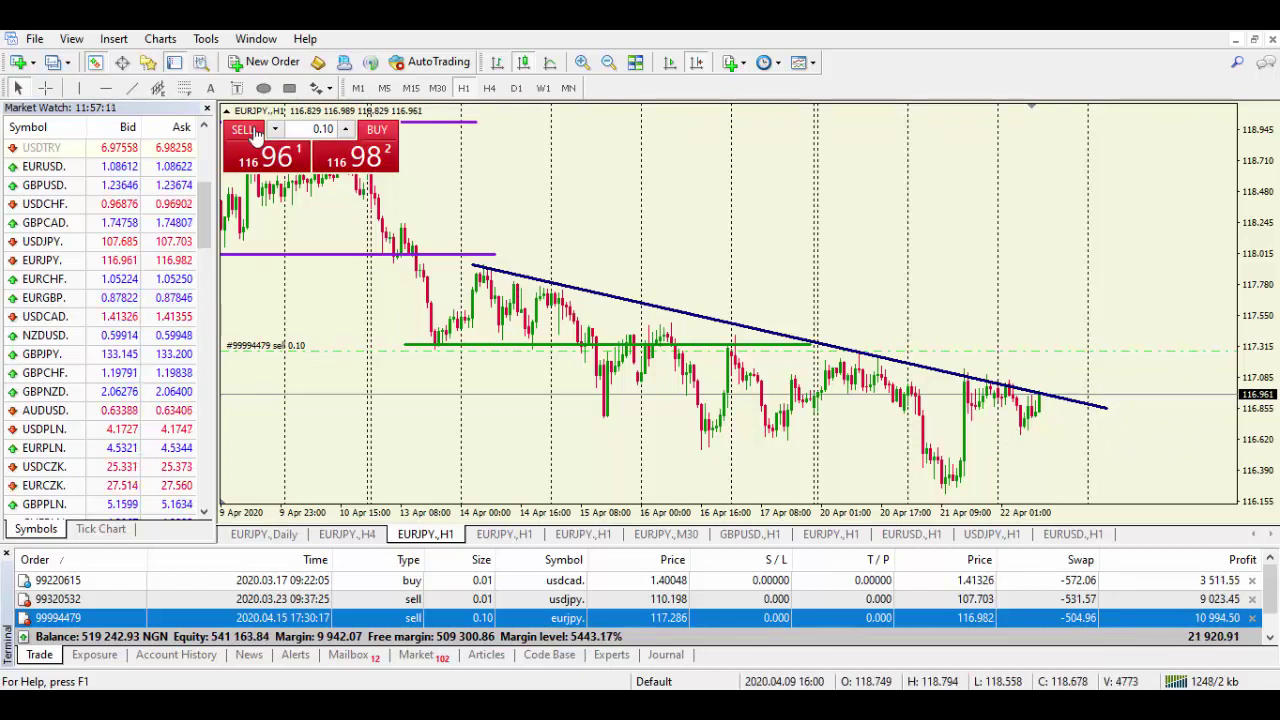
# Step: Draw a horizontal trendline at about 117.047 from the tall 21 April bullish candle to beyond the latest candle, levelling its far end
pyautogui.click(45, 88)
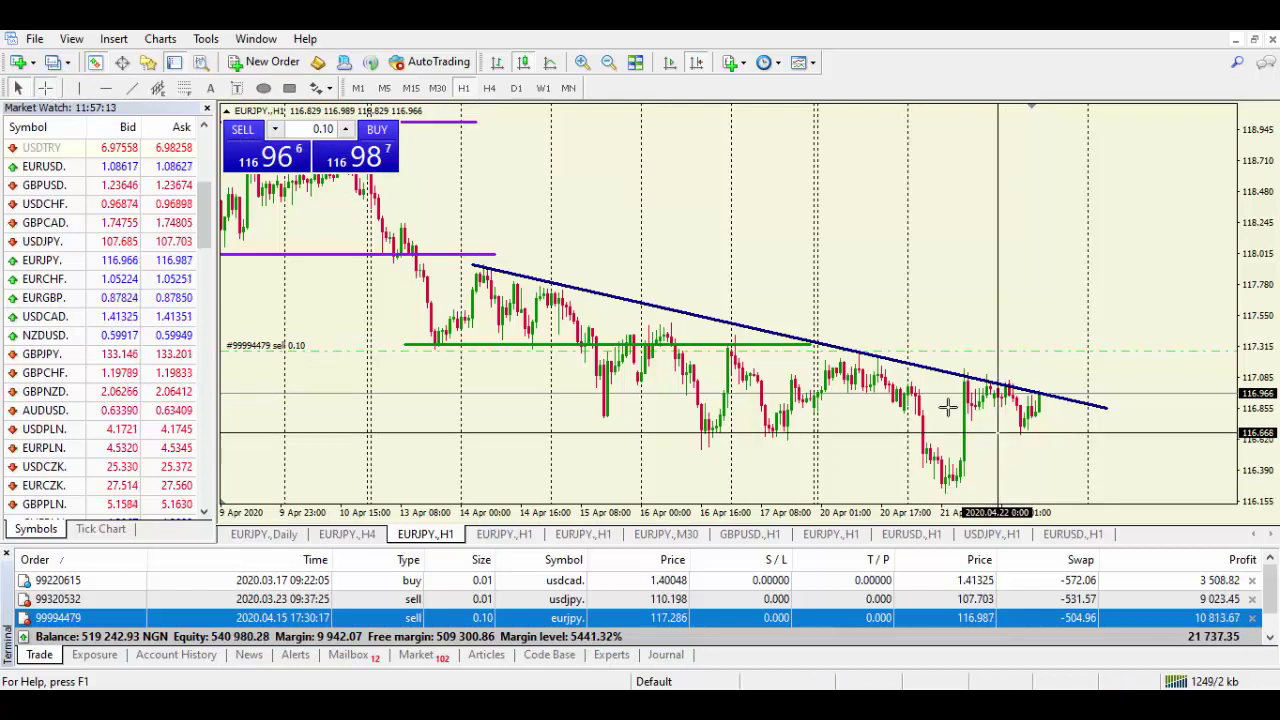
pyautogui.moveTo(965, 371); pyautogui.dragTo(973, 377)
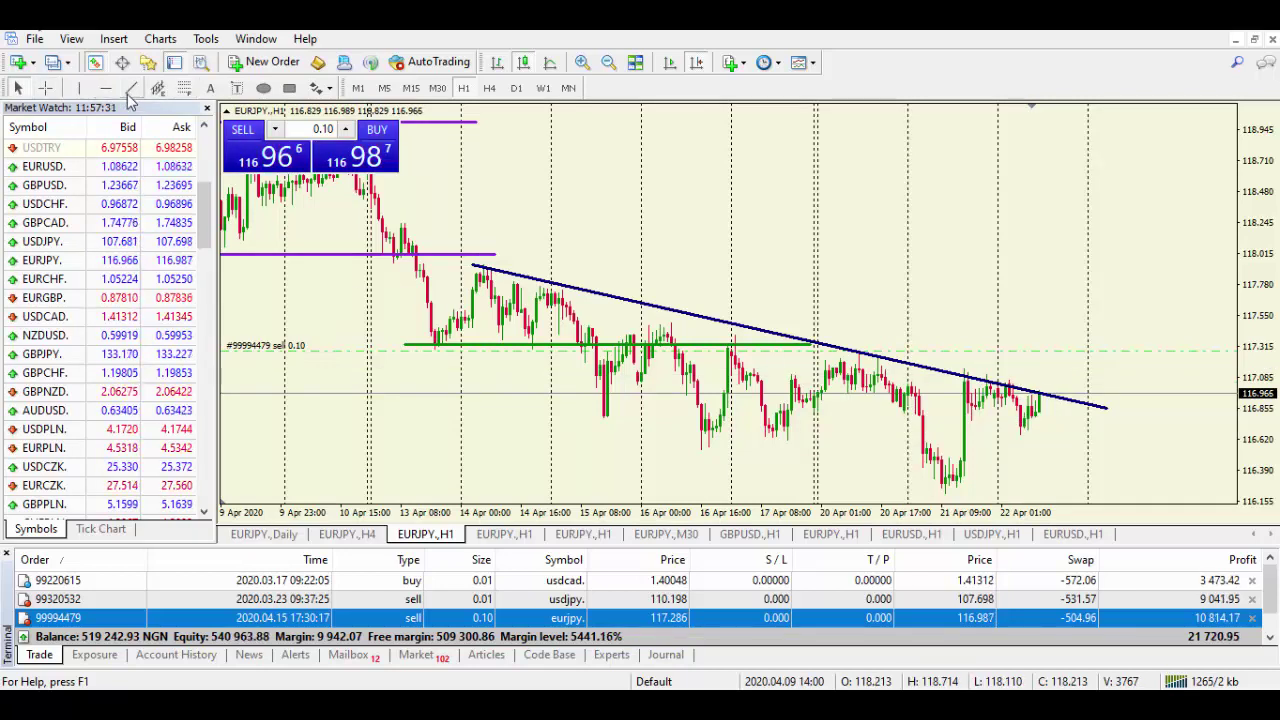
pyautogui.moveTo(968, 379); pyautogui.dragTo(1112, 382)
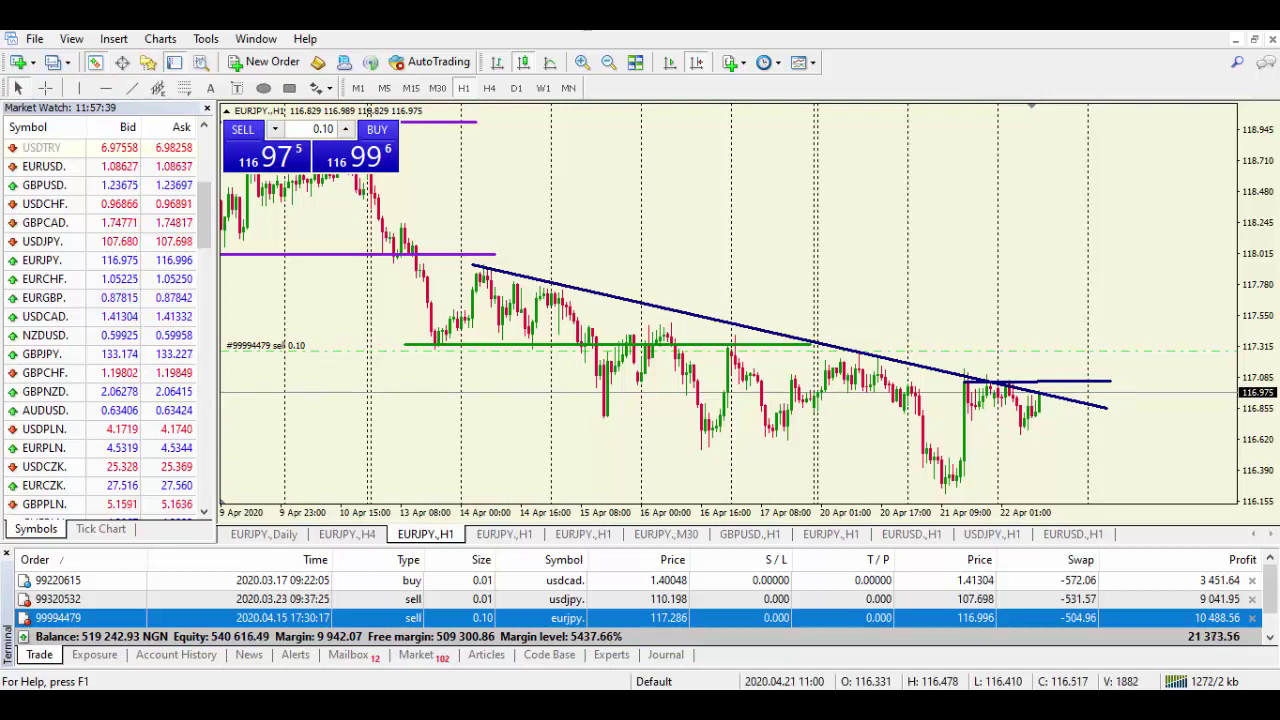
pyautogui.click(582, 63)
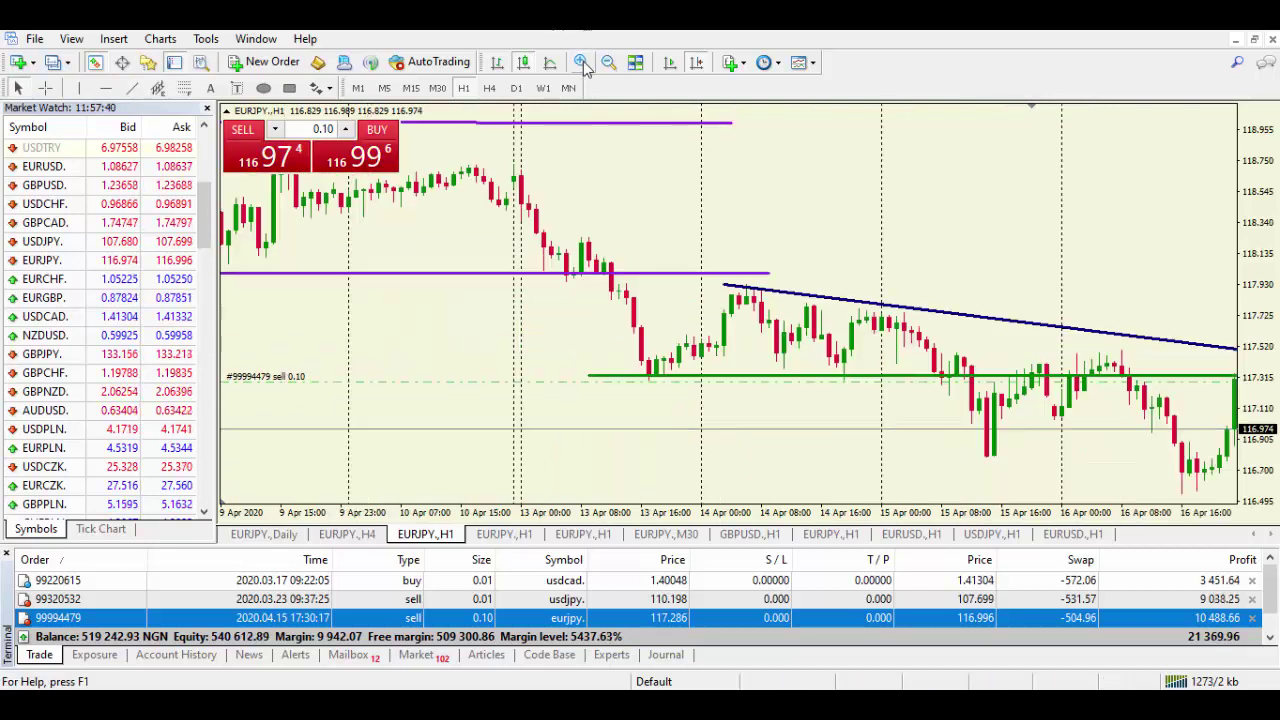
pyautogui.click(697, 63)
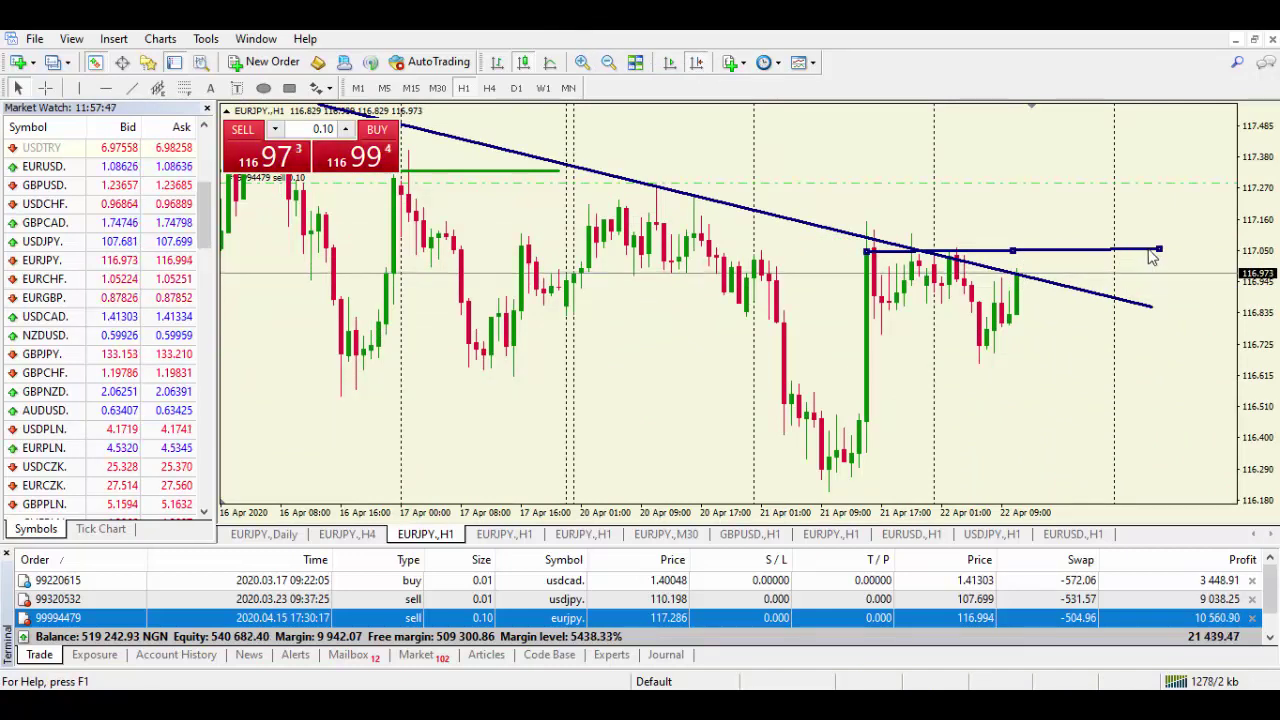
pyautogui.moveTo(1157, 254); pyautogui.dragTo(1173, 253)
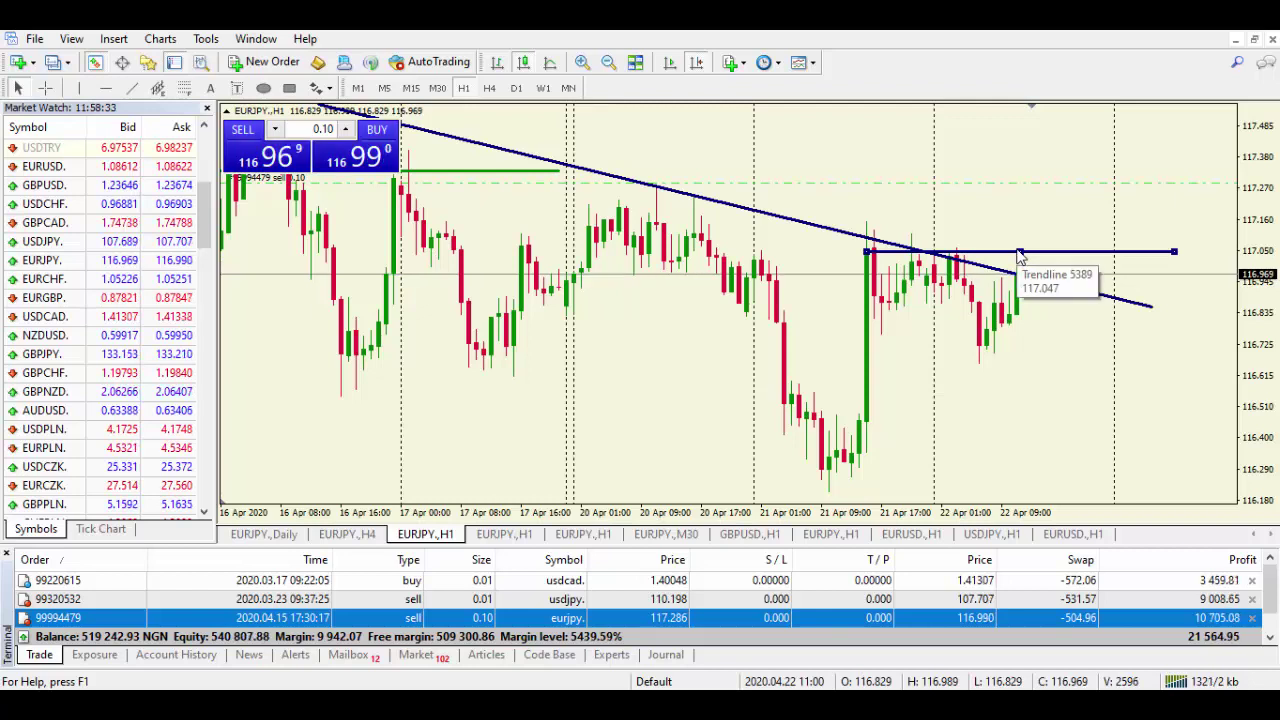
# Step: Apply the Freshpipis template to the EURJPY H1 chart with the arrow signals and pivot levels
pyautogui.click(520, 536)
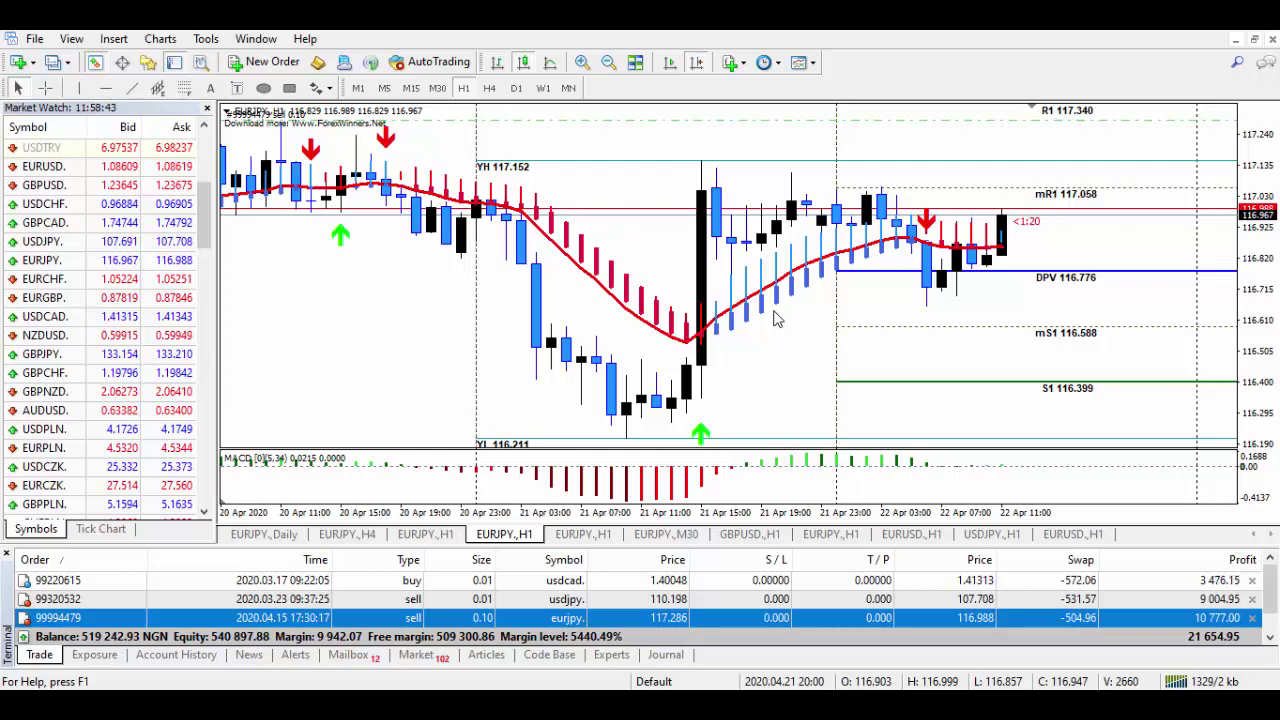
pyautogui.click(806, 63)
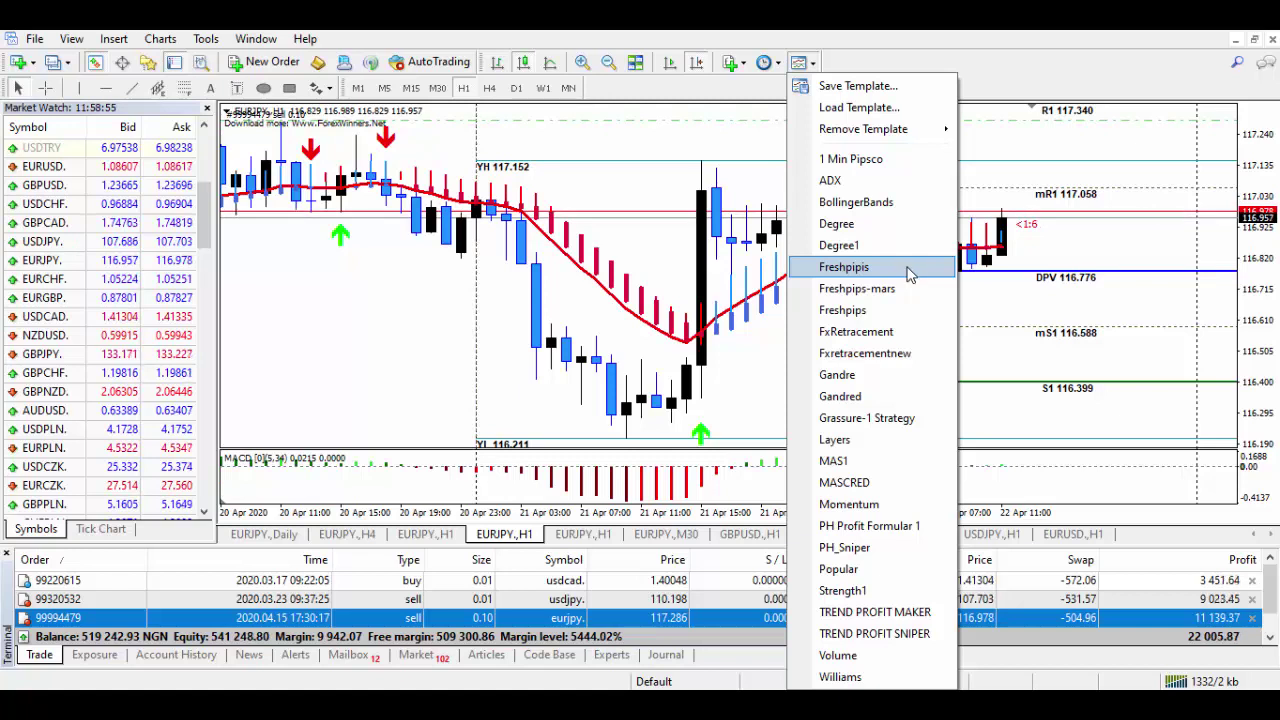
pyautogui.click(908, 273)
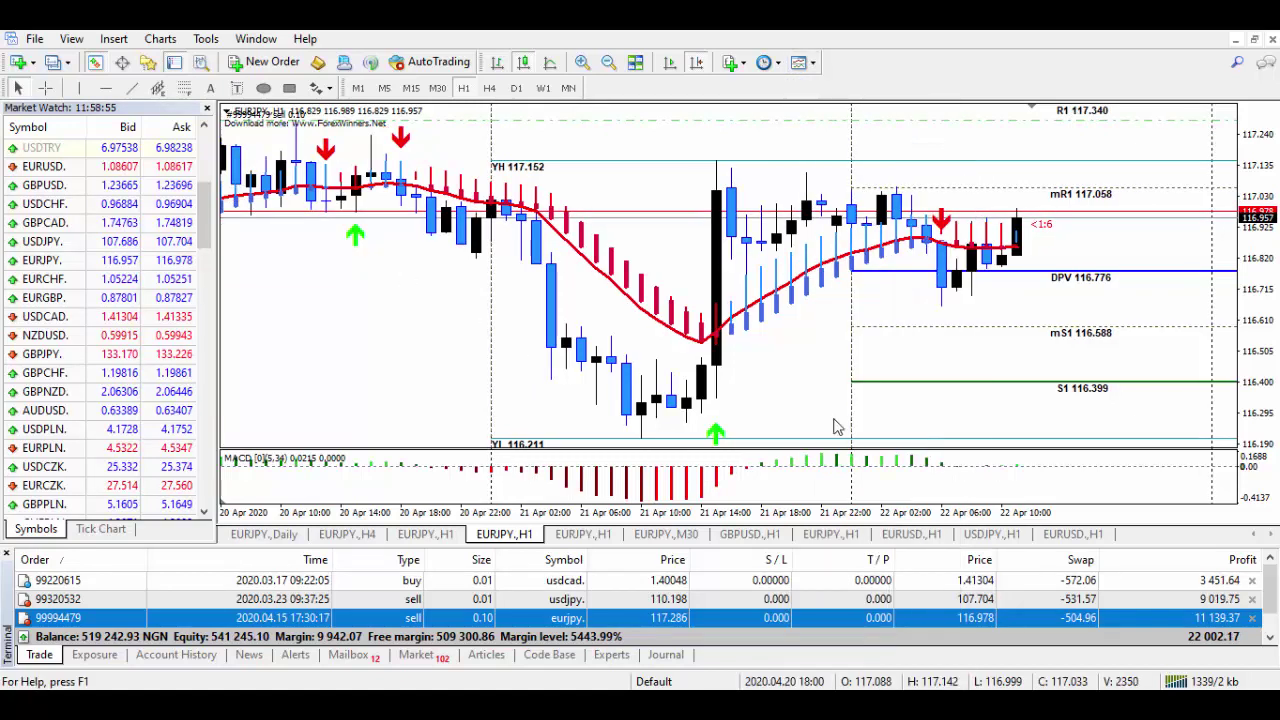
# Step: Examine the arrow signals, moving average and pivot levels over the past week, ending at the newest H1 candles
pyautogui.click(610, 63)
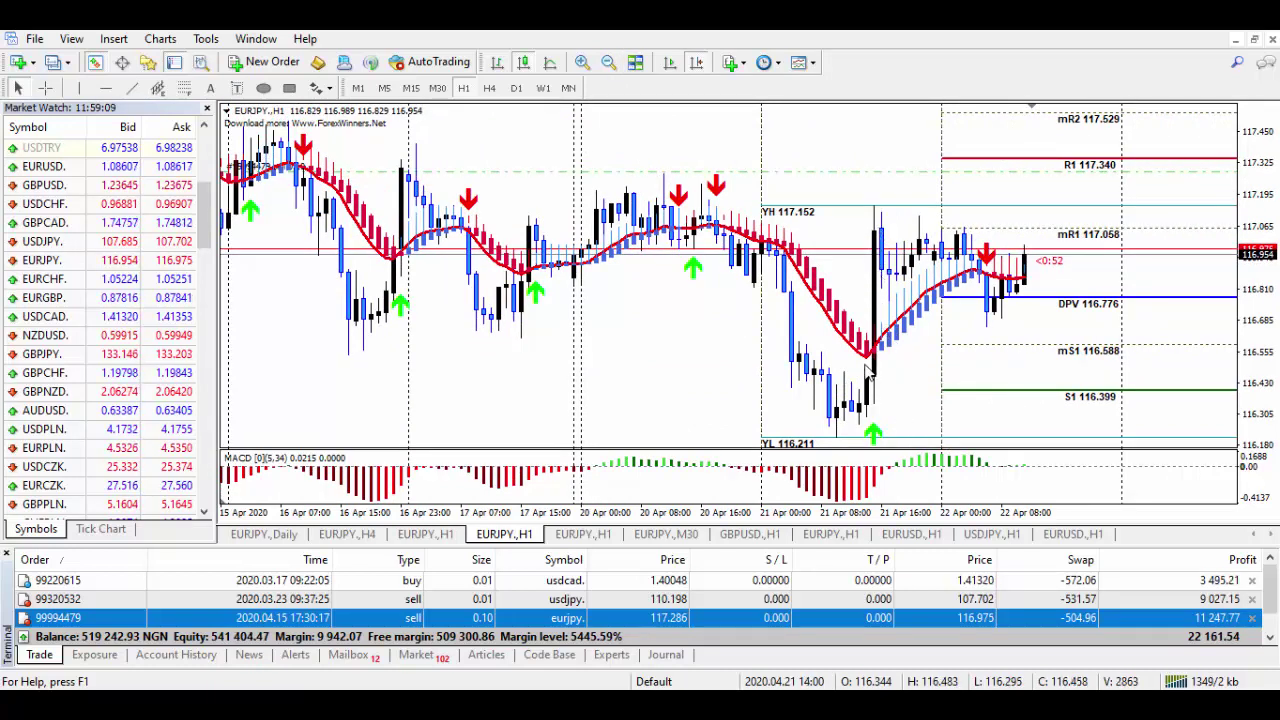
pyautogui.moveTo(880, 240)
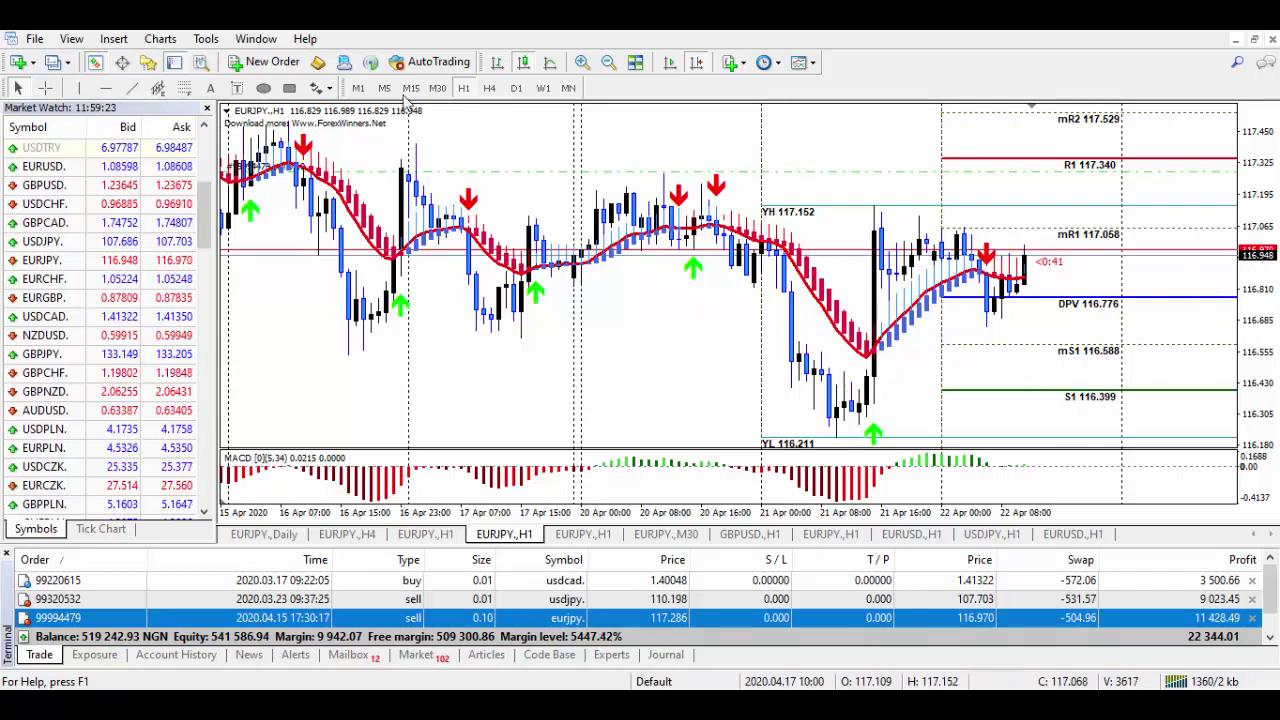
pyautogui.click(582, 62)
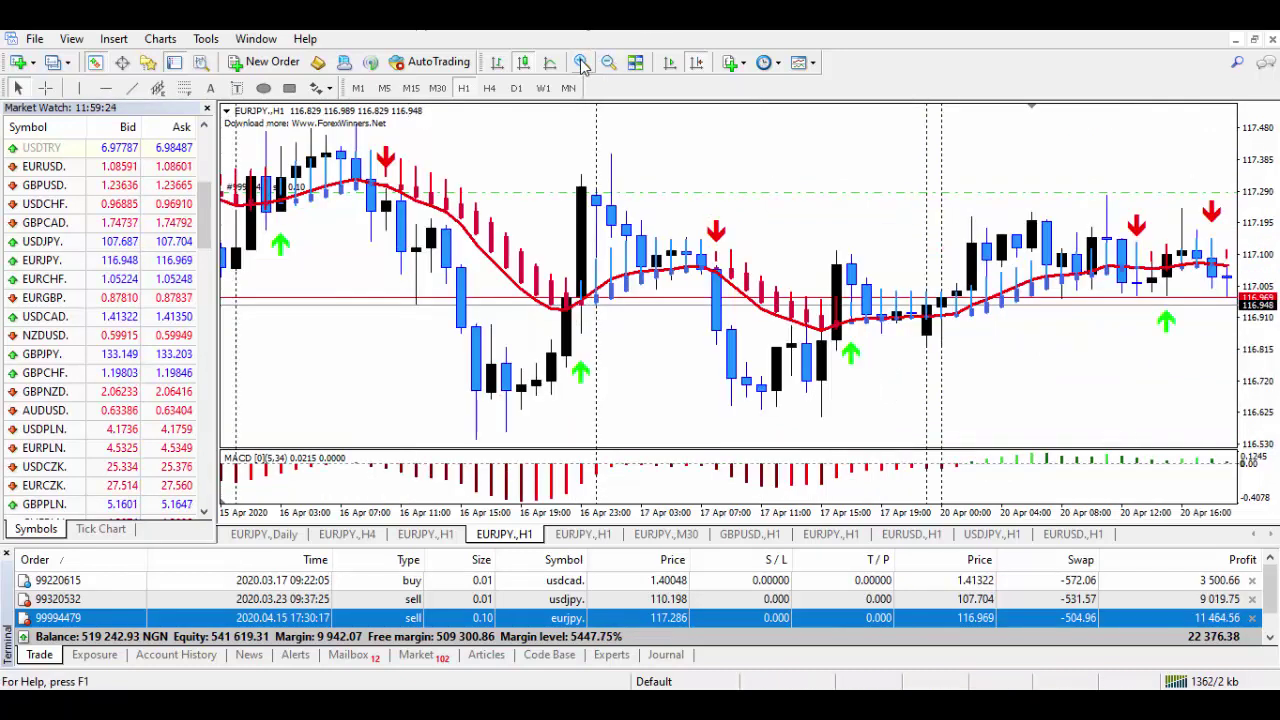
pyautogui.click(699, 62)
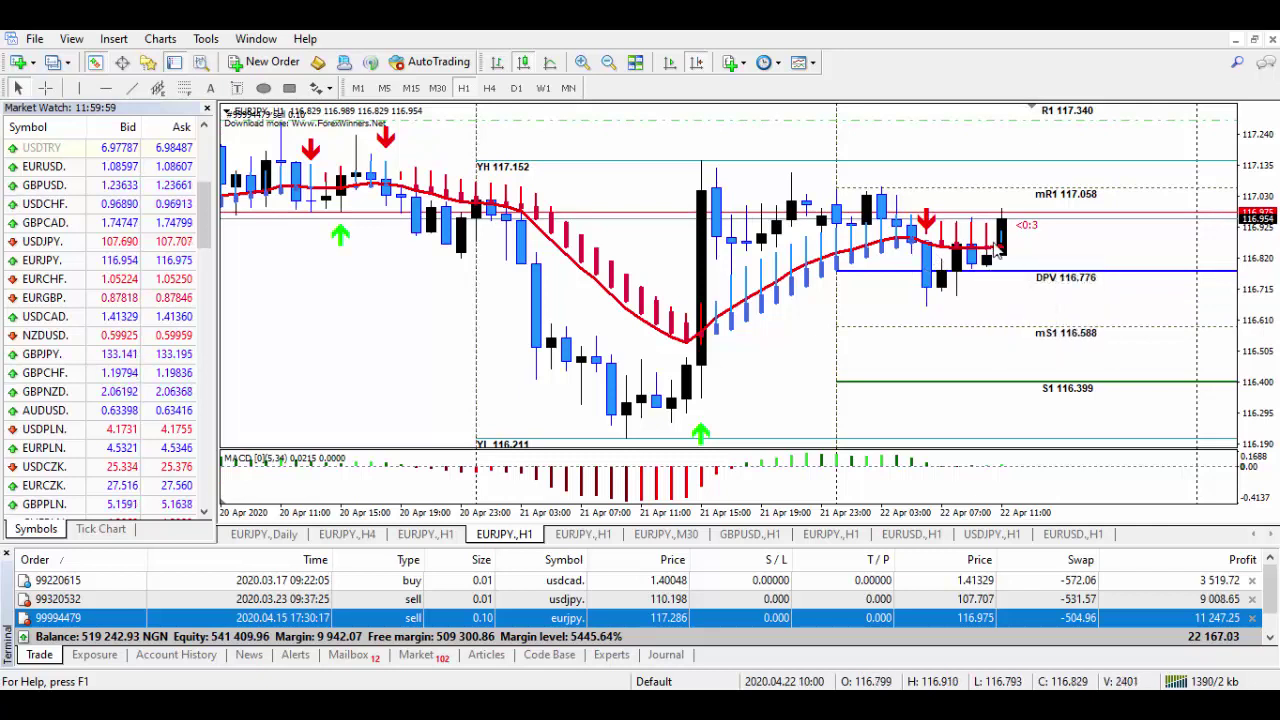
pyautogui.moveTo(1001, 232)
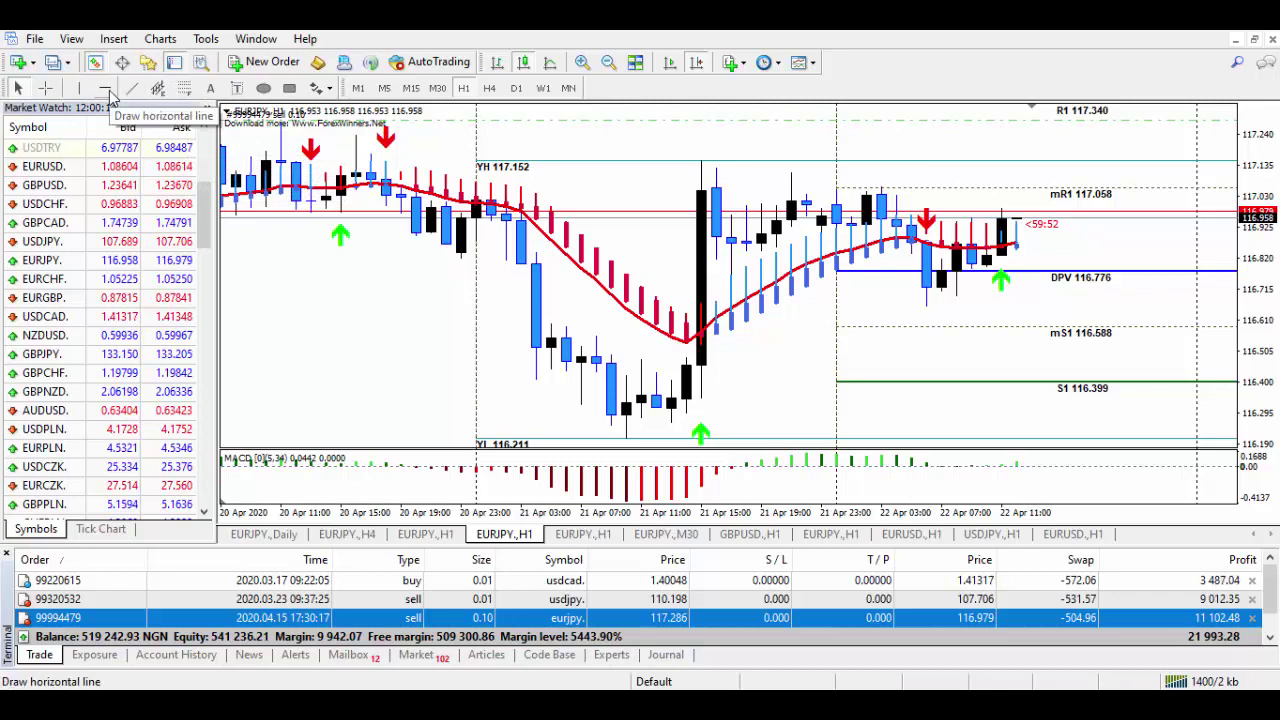
# Step: Measure the 22 April 11:00 candle from its base up to its top with the crosshair
pyautogui.click(45, 88)
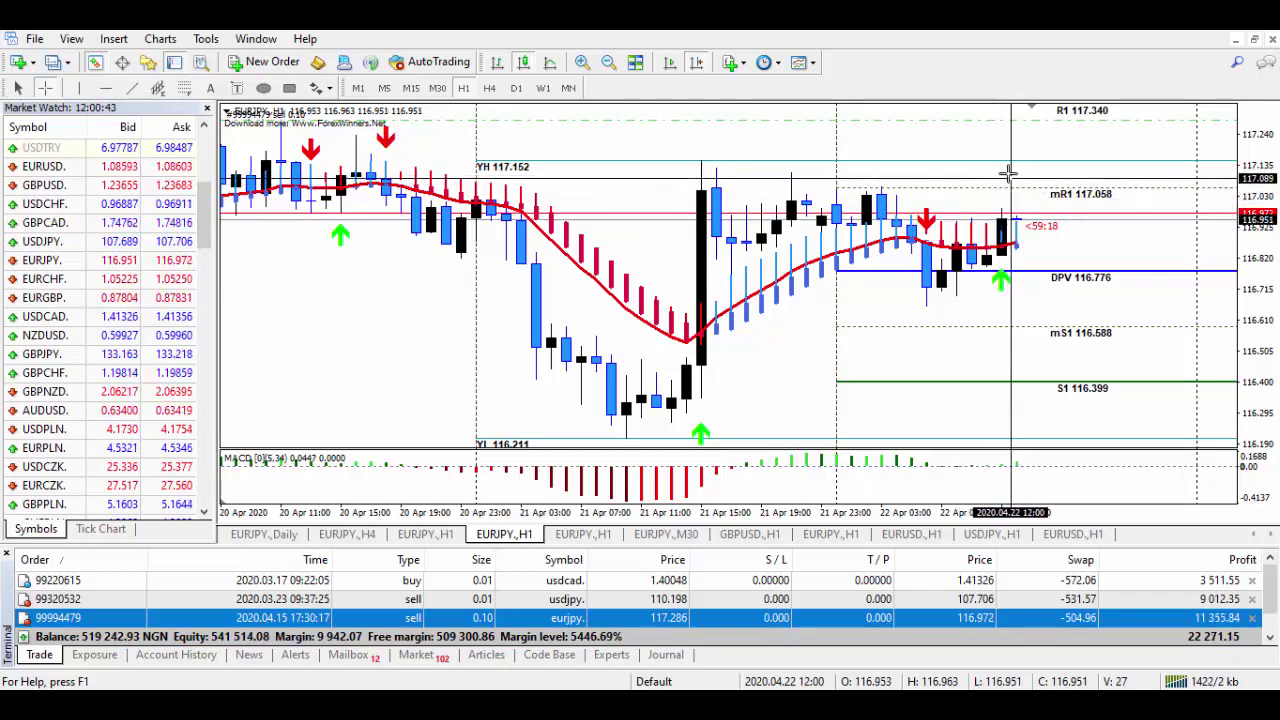
pyautogui.click(1001, 184)
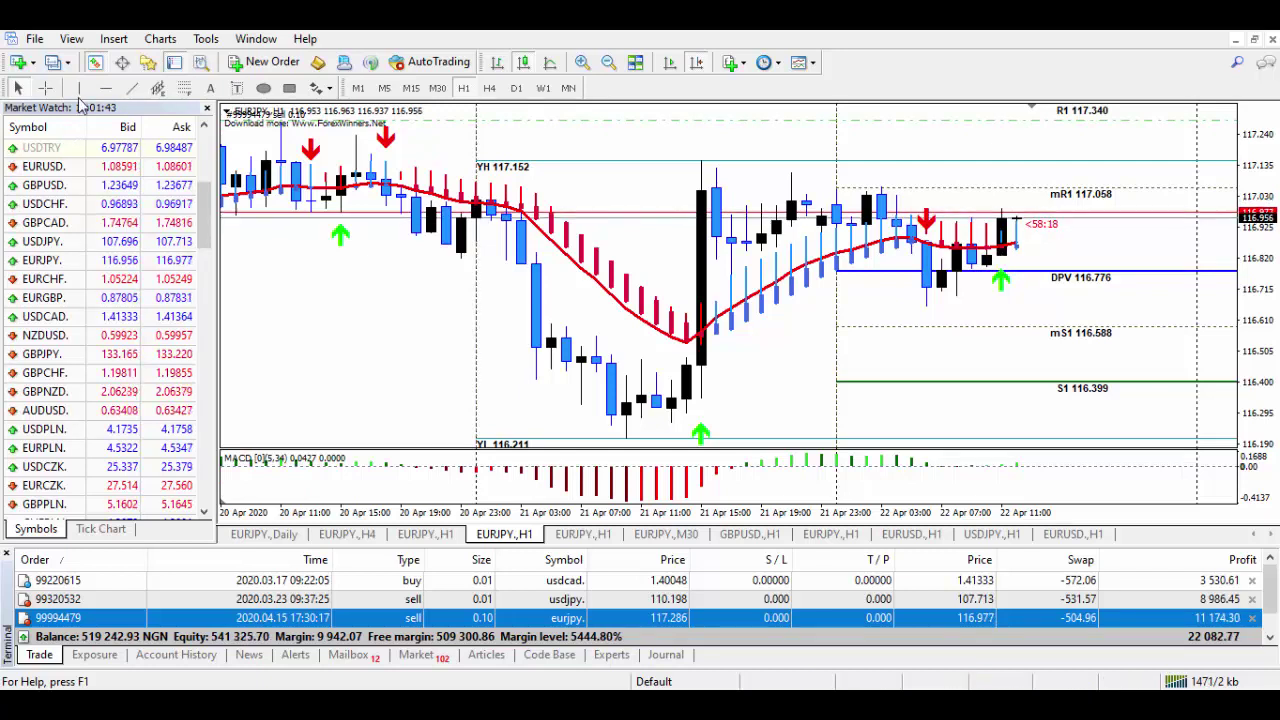
pyautogui.click(45, 88)
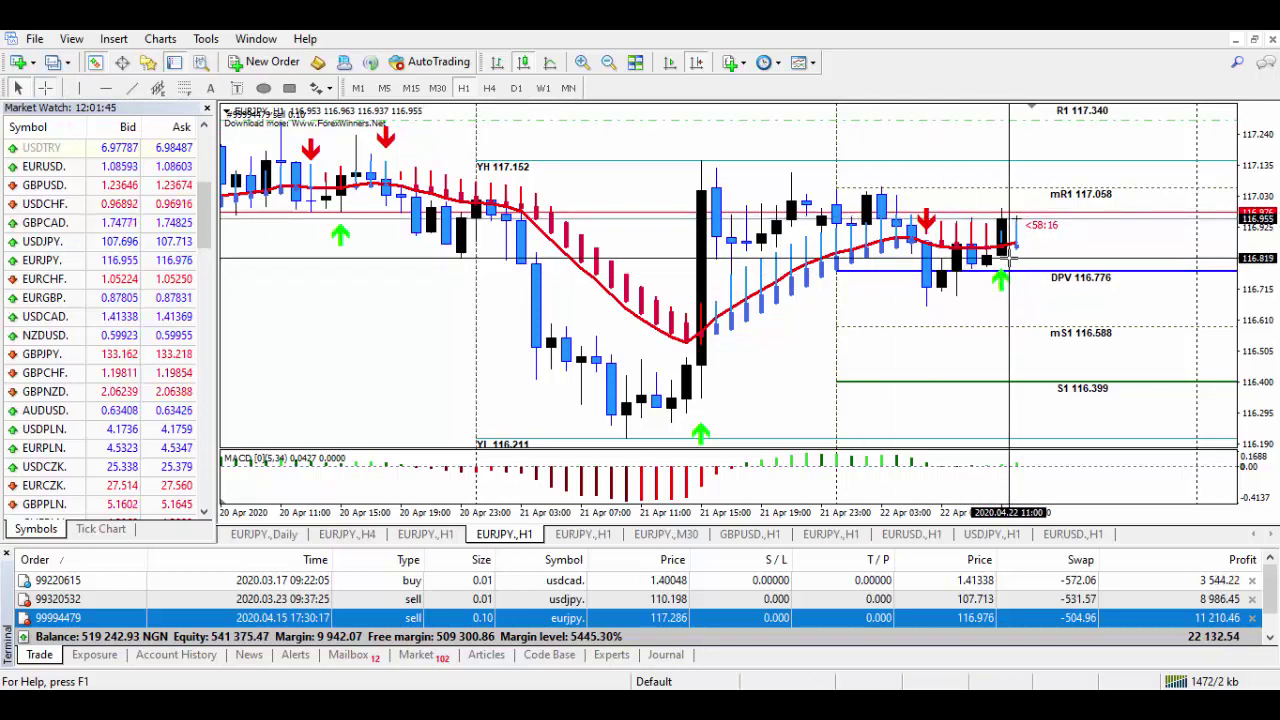
pyautogui.moveTo(1008, 256); pyautogui.dragTo(1004, 215)
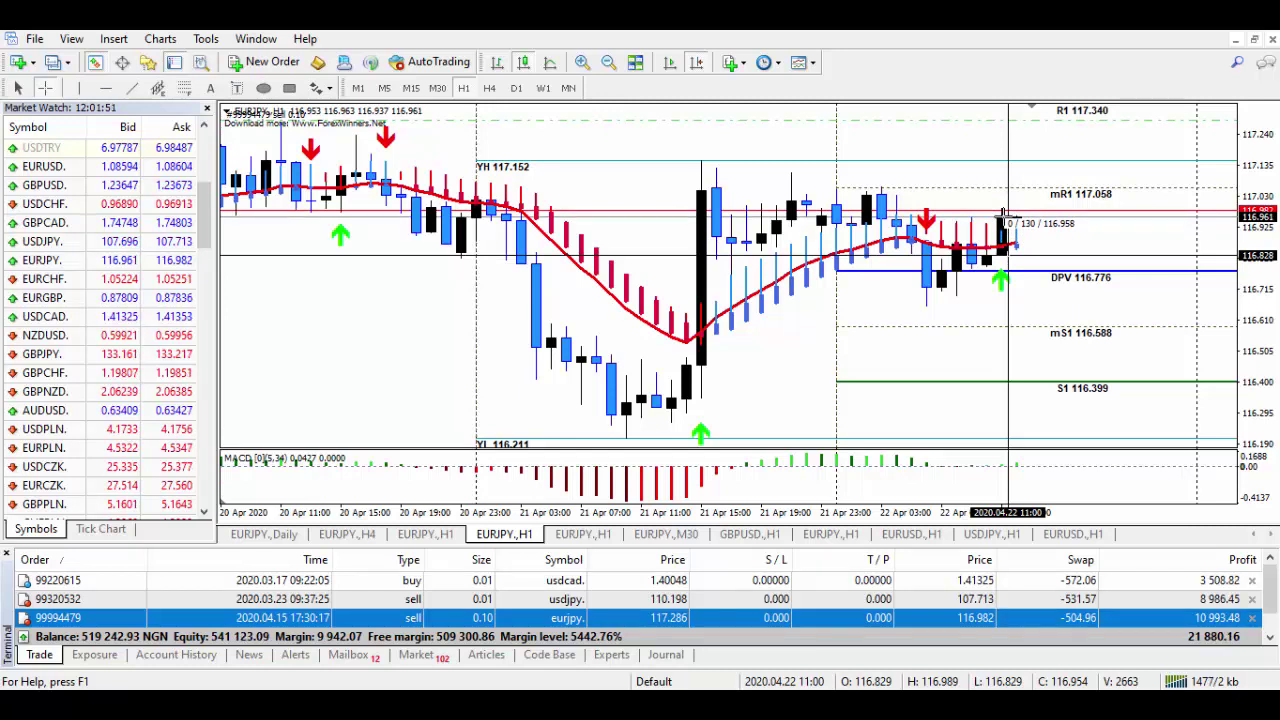
pyautogui.moveTo(1004, 215); pyautogui.dragTo(1003, 213)
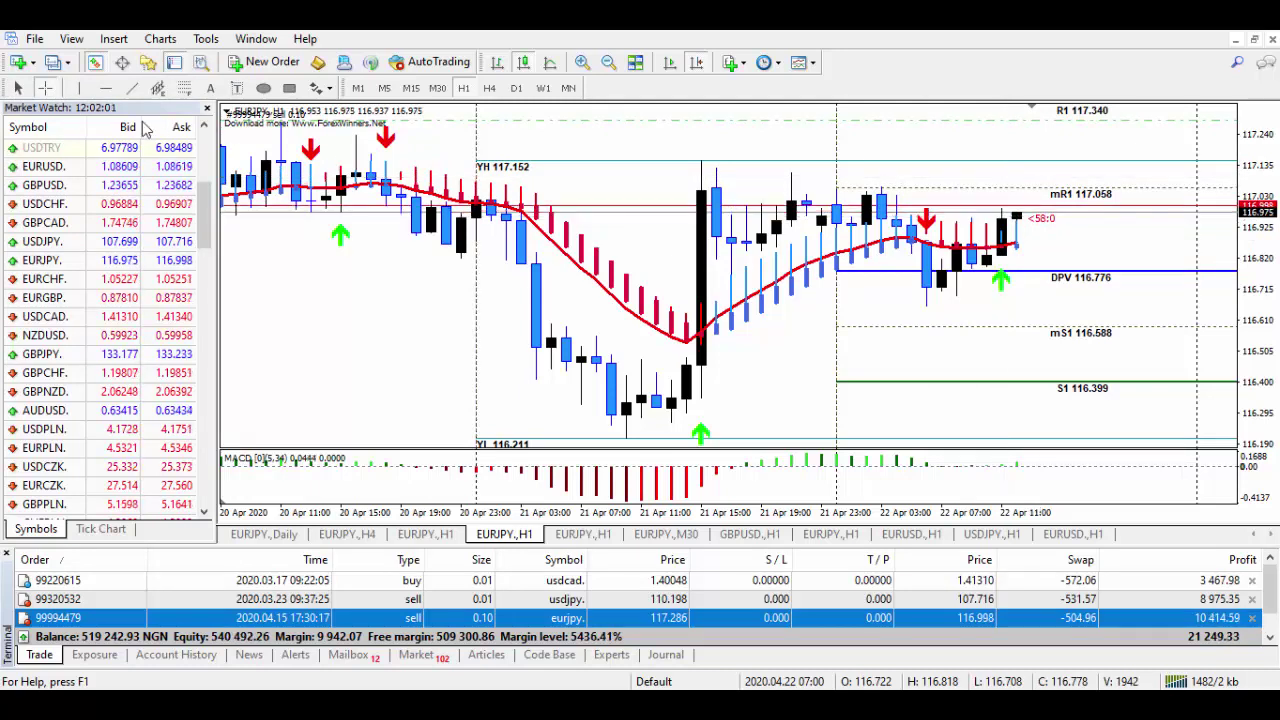
# Step: Draw a short horizontal trendline at about 117.086 above the current price and a diagonal line from it down to just above the DPV level
pyautogui.click(132, 88)
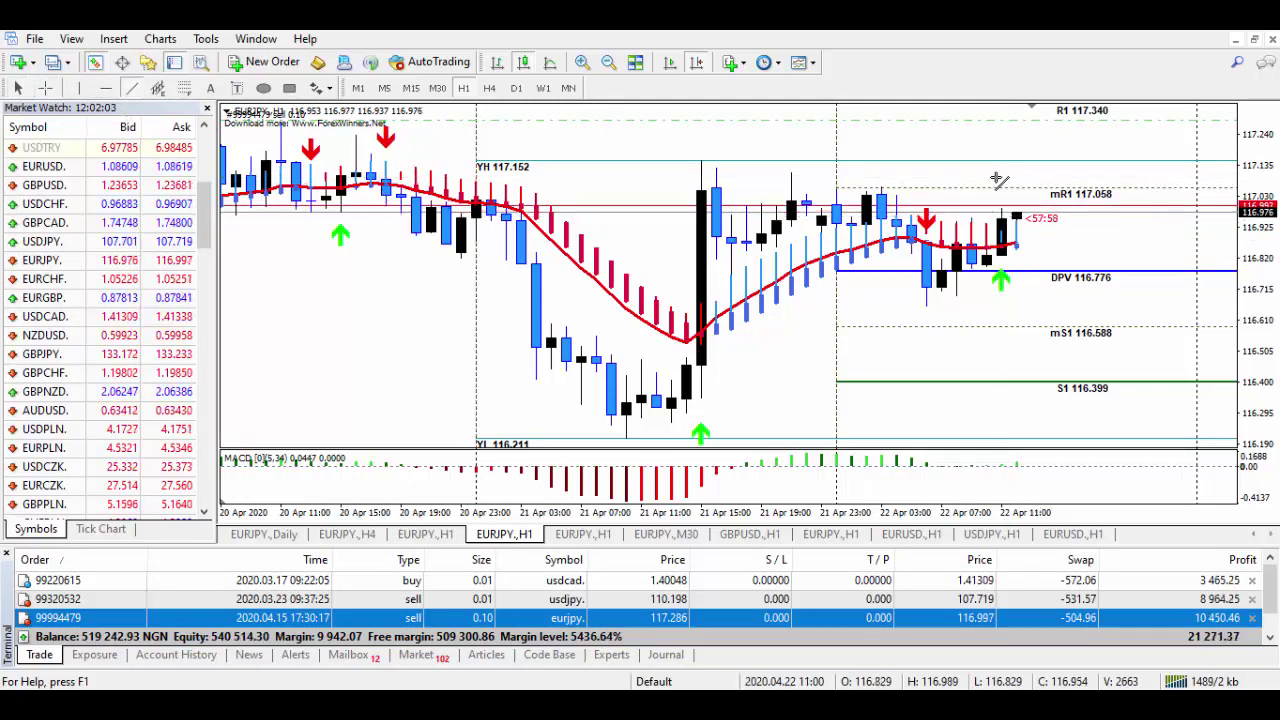
pyautogui.moveTo(987, 180); pyautogui.dragTo(1091, 180)
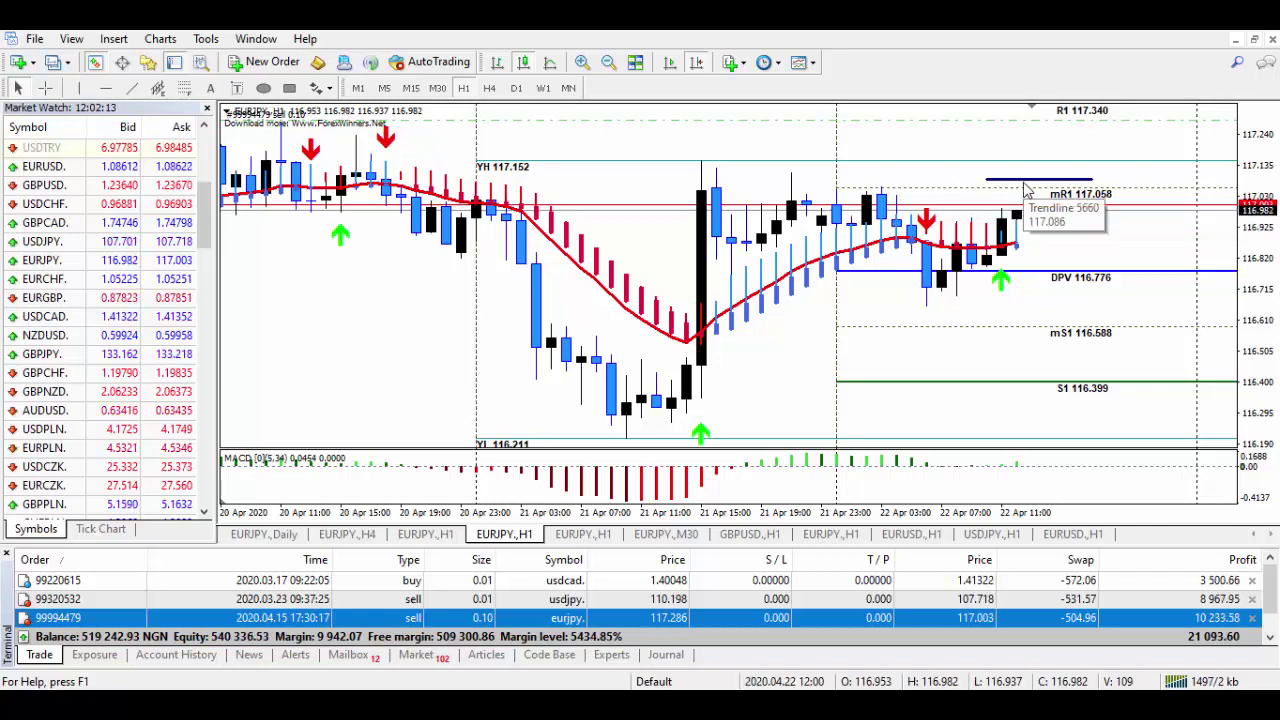
pyautogui.click(131, 88)
pyautogui.moveTo(1031, 180); pyautogui.dragTo(1031, 198)
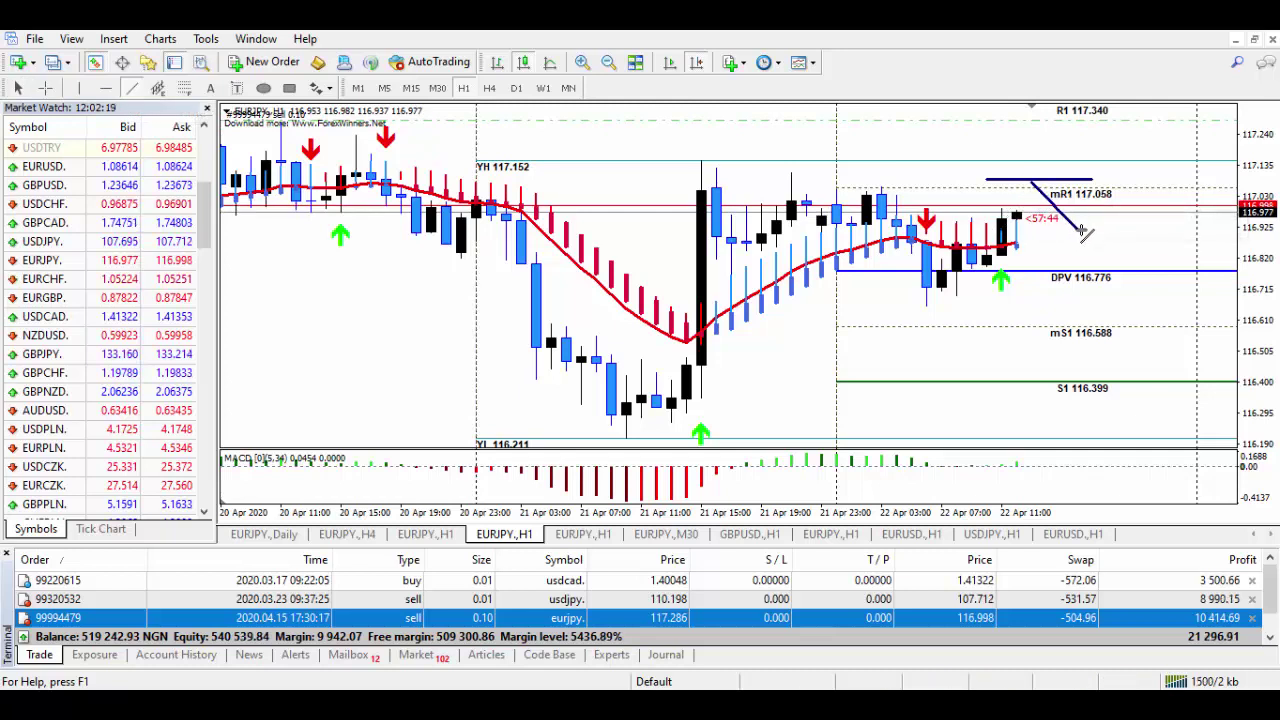
pyautogui.moveTo(1082, 238); pyautogui.dragTo(1093, 270)
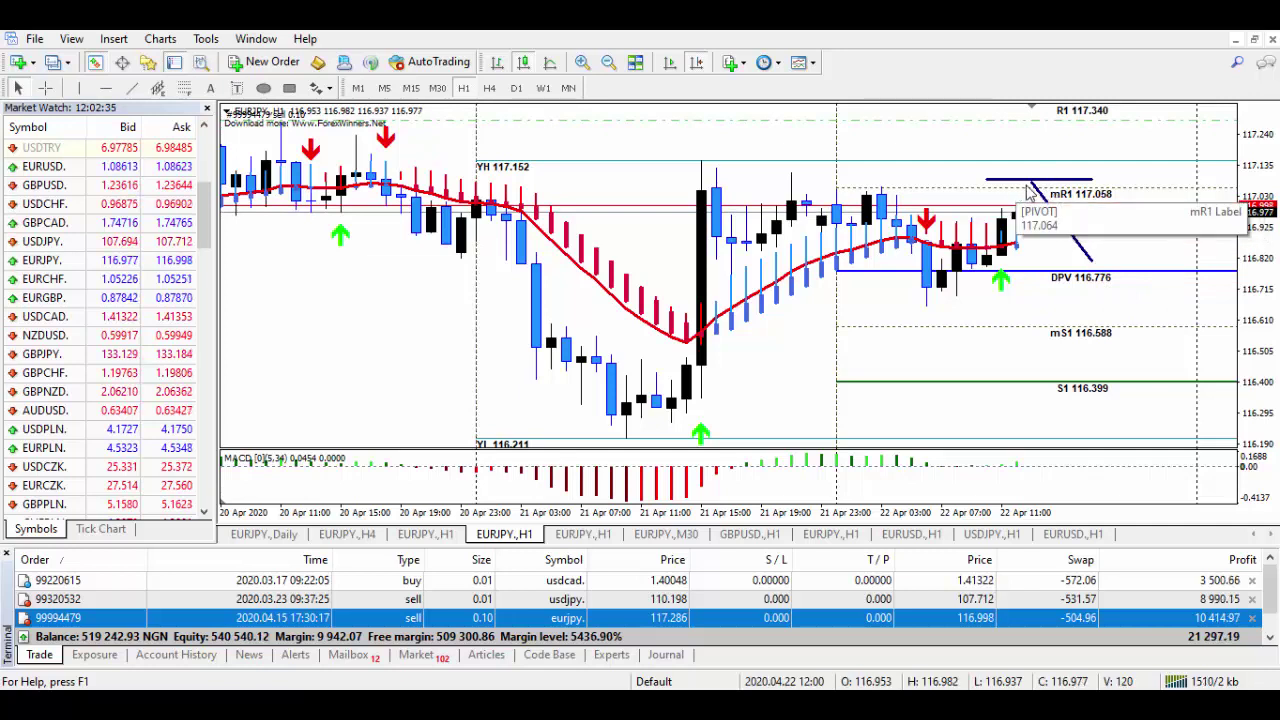
# Step: Draw two short horizontal trendlines, one between the YH and R1 levels and one just above the DPV line at the diagonal's lower end
pyautogui.click(131, 88)
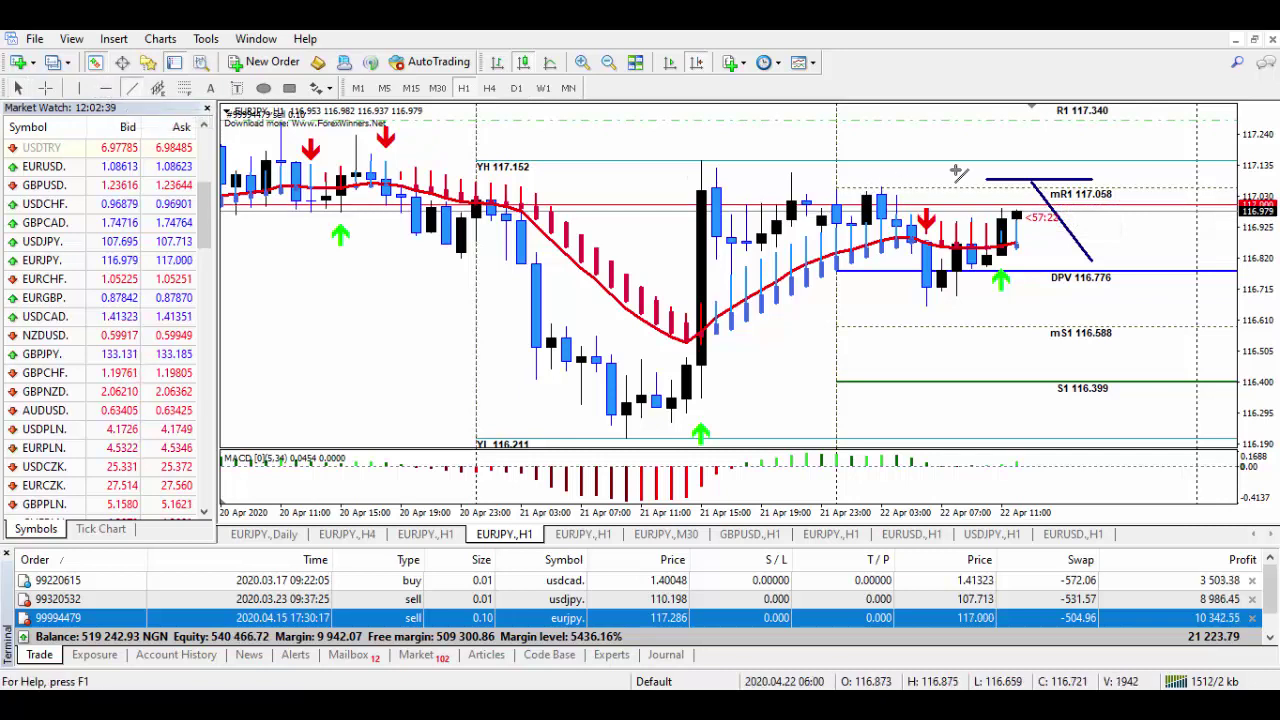
pyautogui.moveTo(1014, 142); pyautogui.dragTo(1067, 141)
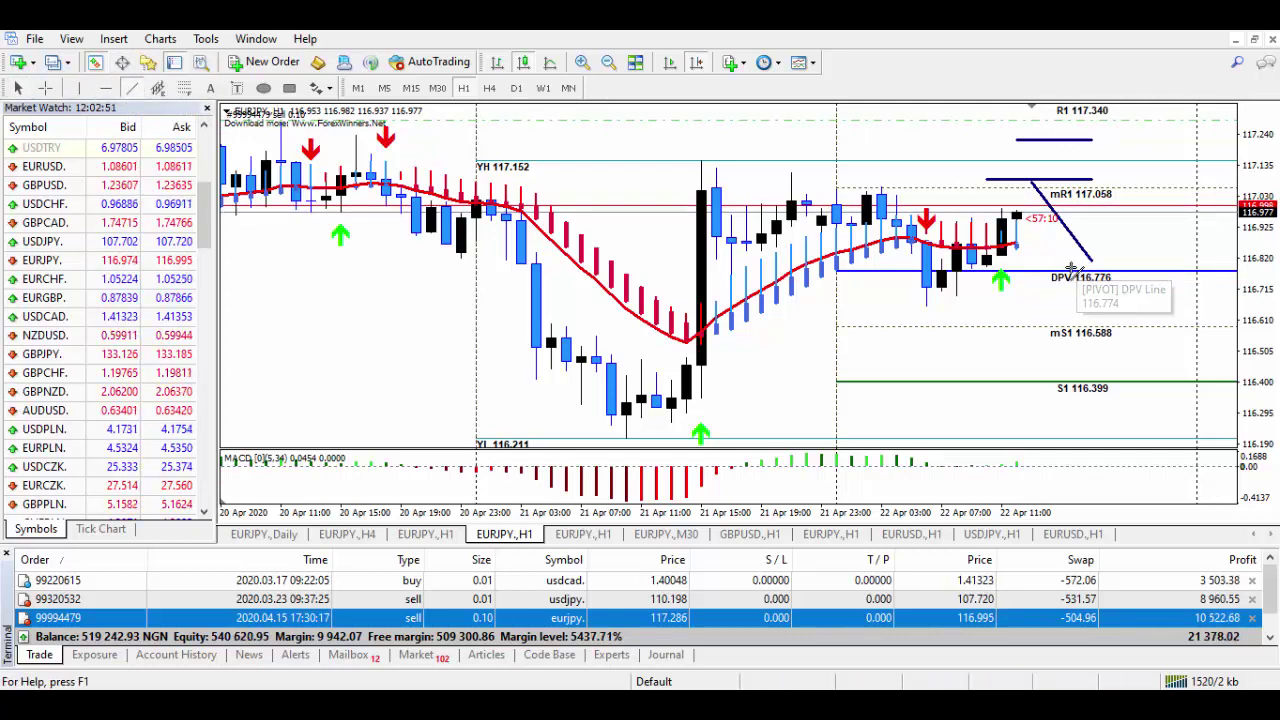
pyautogui.moveTo(1075, 265); pyautogui.dragTo(1125, 267)
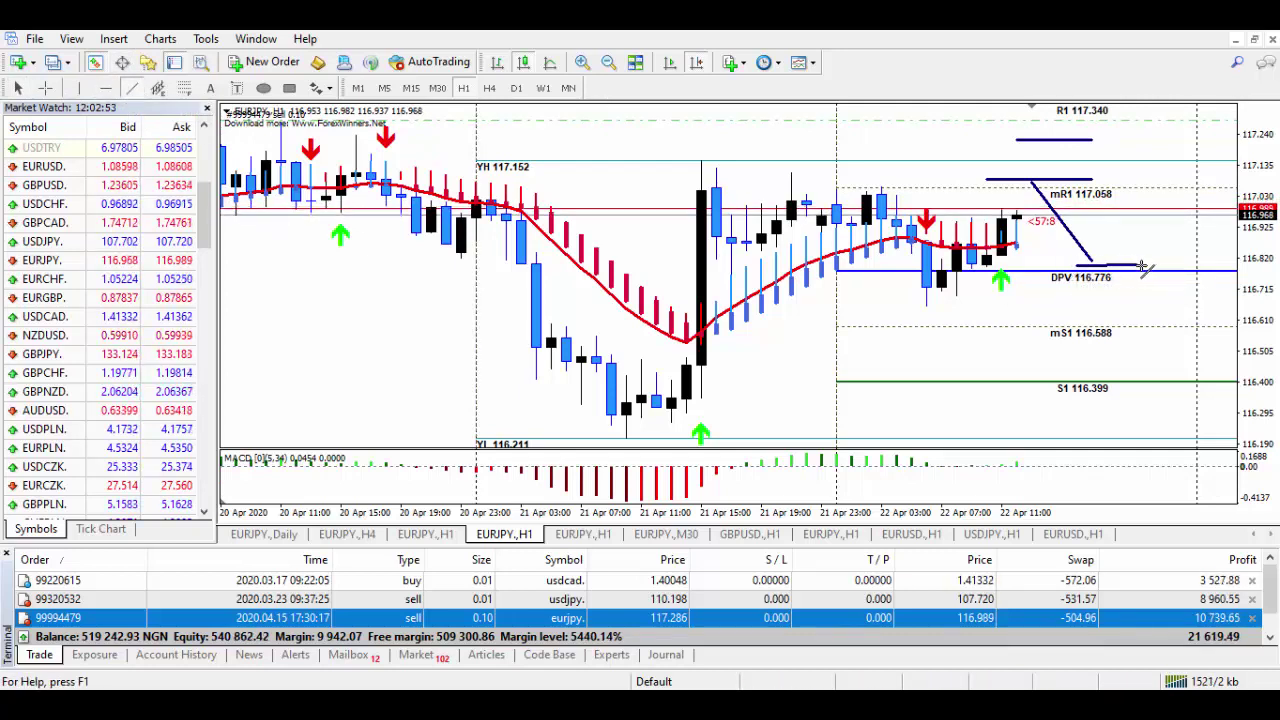